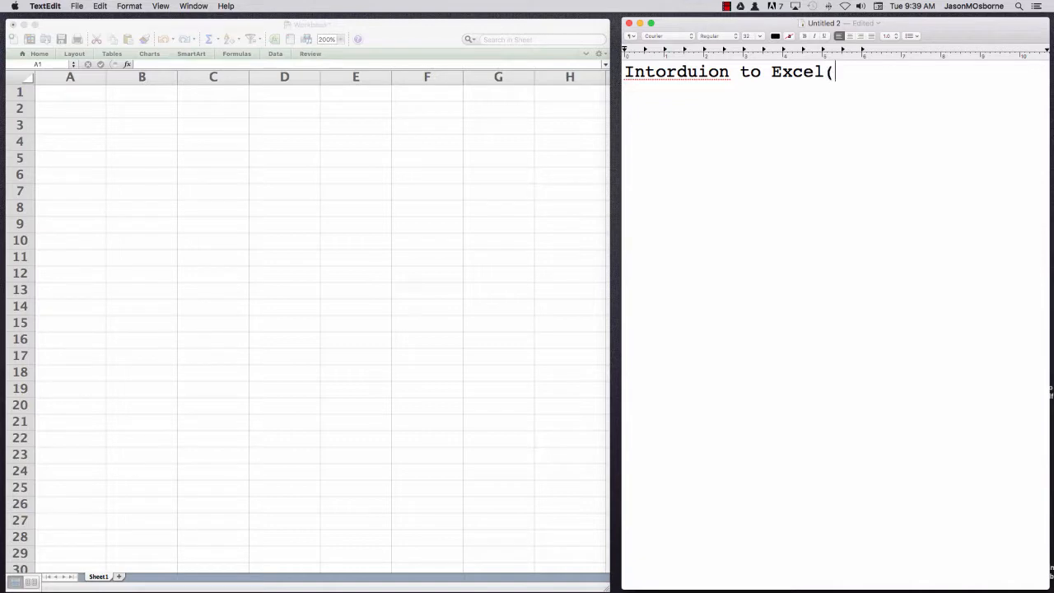
Correct and complete the notes heading so it reads "Introduction to Excel (Mac)"
click(676, 72)
key(BackSpace)
key(BackSpace)
text(ro)
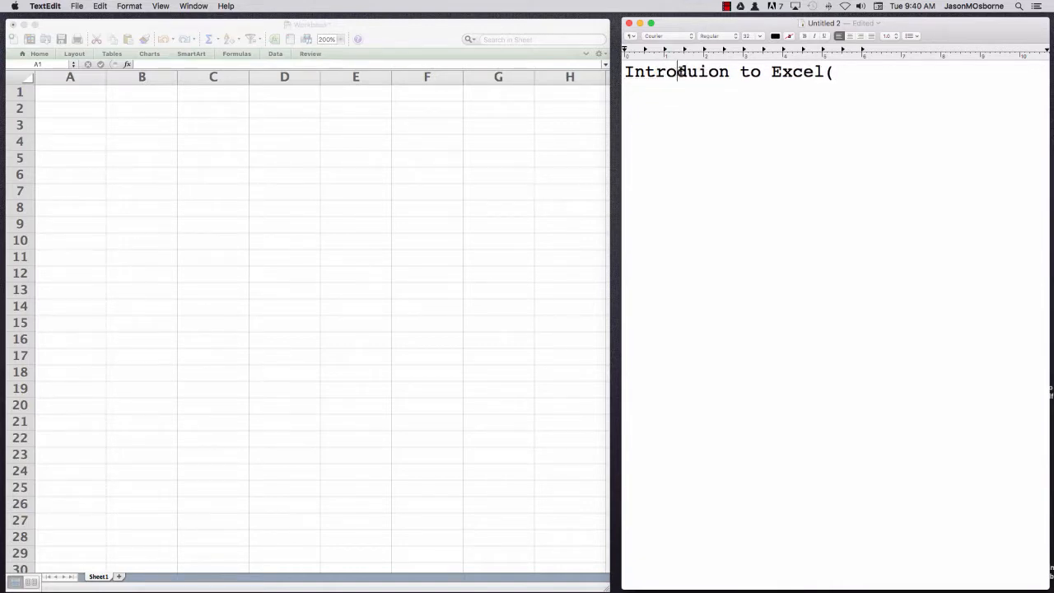
click(699, 72)
text(ct)
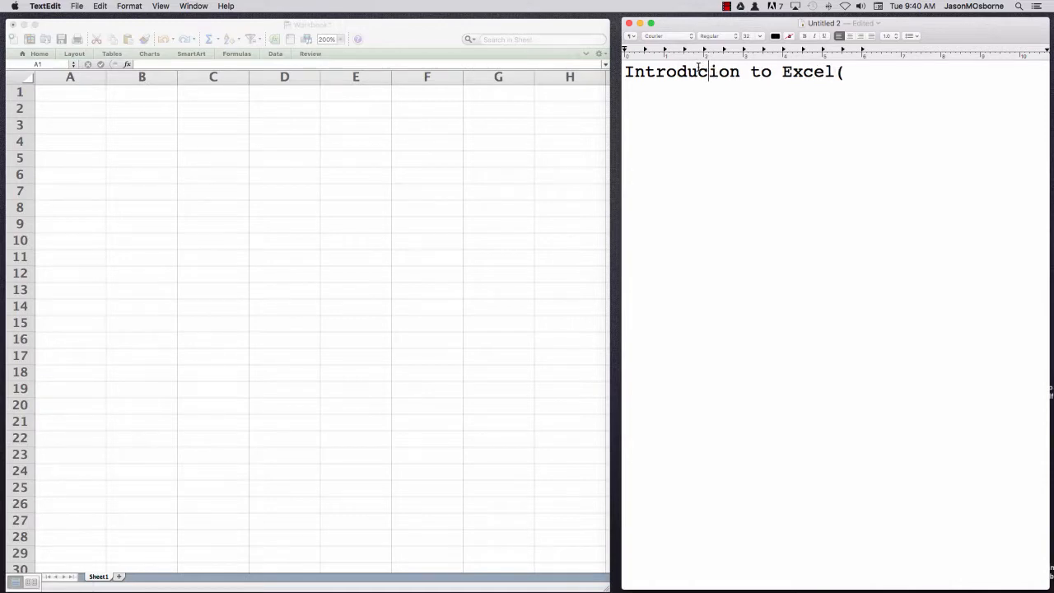
click(892, 73)
text(M)
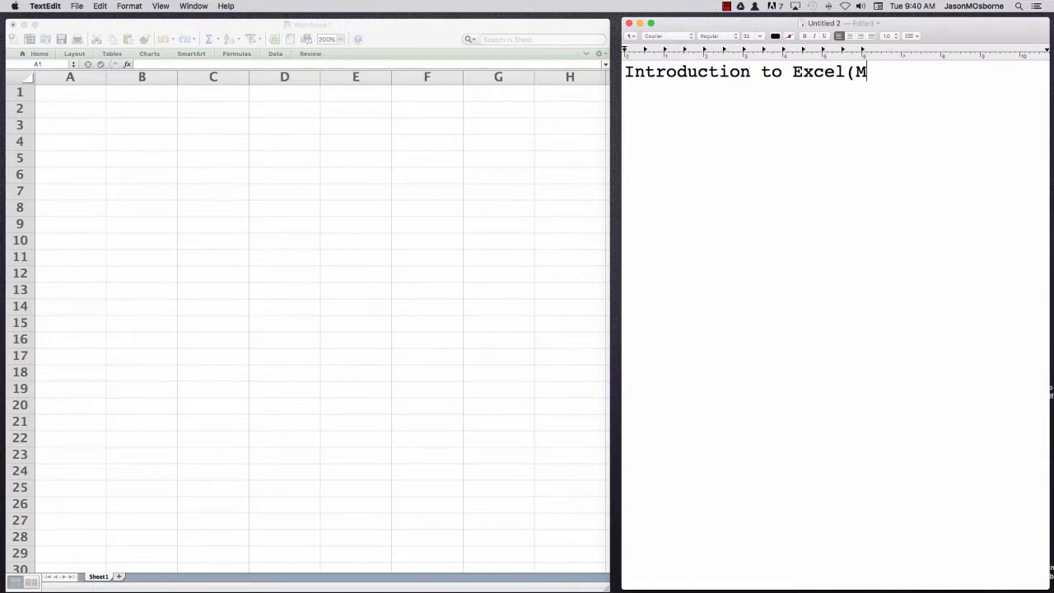
text(ac))
click(850, 72)
Add the bullet line "* Basic Layout" below the heading
click(921, 72)
key(Return)
text(* B)
key(BackSpace)
text(Basic )
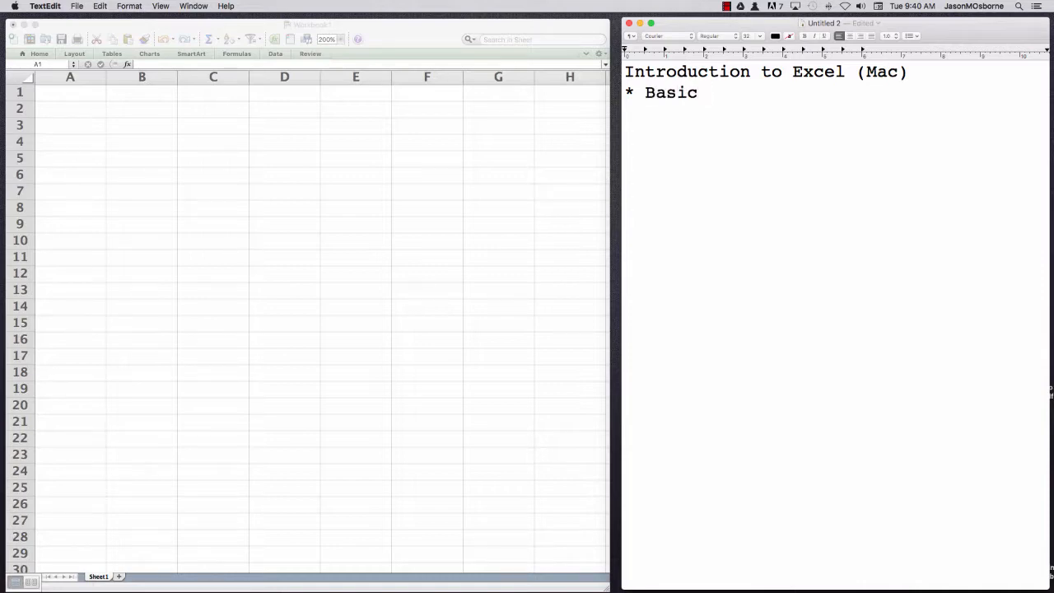
text(Intro)
key(BackSpace)
key(BackSpace)
key(BackSpace)
key(BackSpace)
key(BackSpace)
text(Layout)
Add a second bullet line reading "* Computation f(x), f(1), f(2)"
key(Return)
text(* Computation)
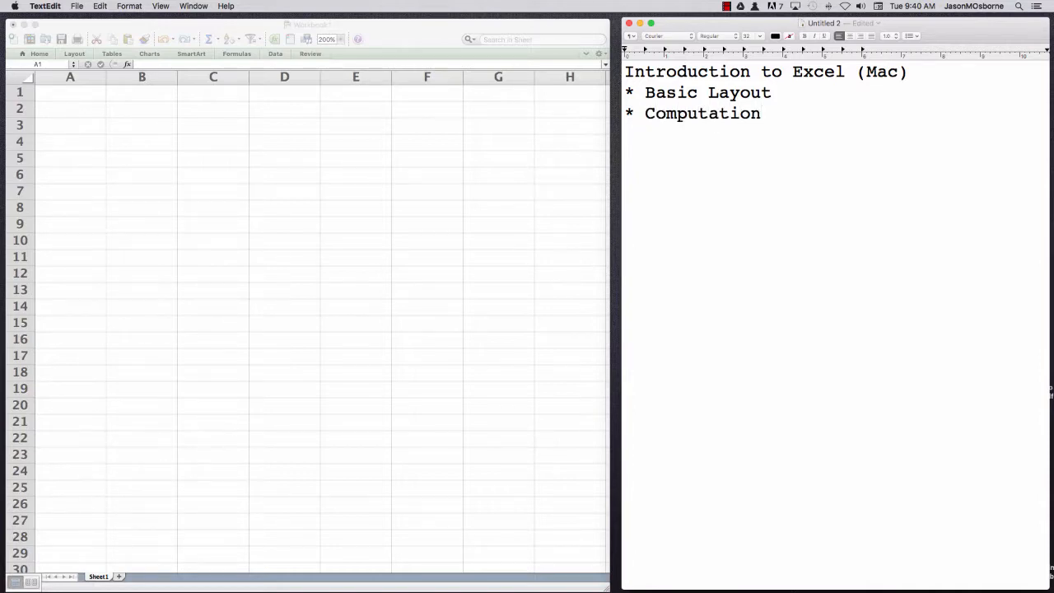
text( f(x), f(1), f(2))
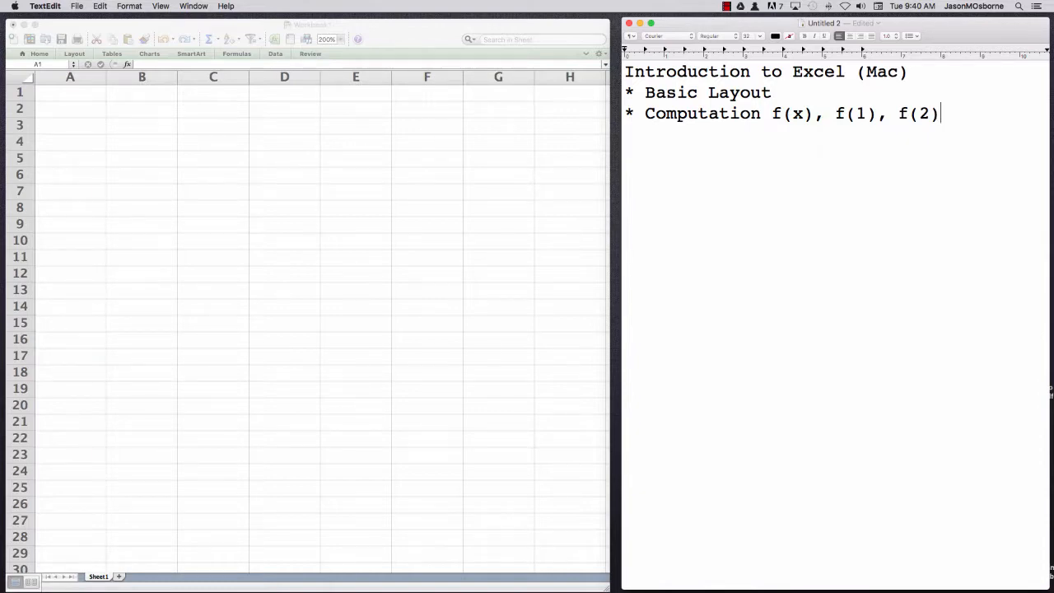
Insert "(polynomials)" after f(x) in the Computation bullet and put "f(1), f(2)" on its own line without the leading comma
key(Left)
key(Left)
key(Left)
key(Left)
key(Left)
key(Left)
key(Left)
key(Left)
key(Left)
key(Left)
key(Left)
text((polyn)
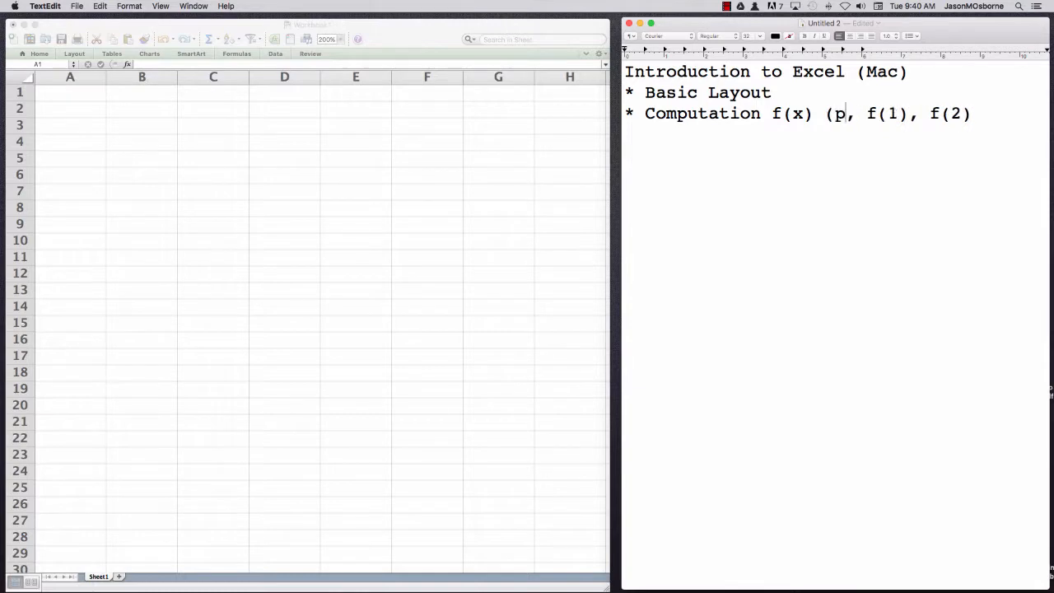
text(omials))
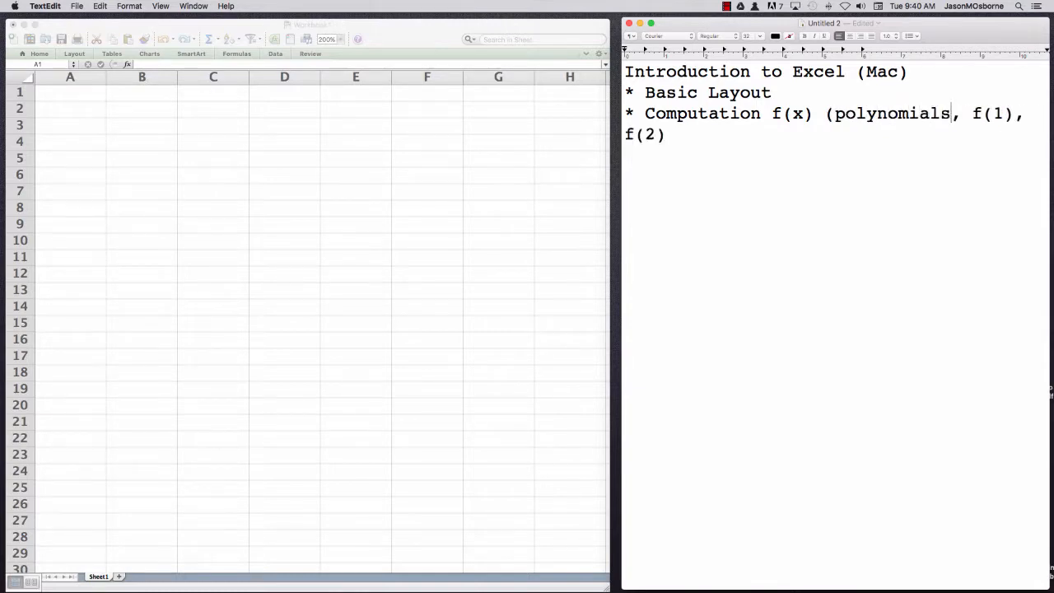
key(Return)
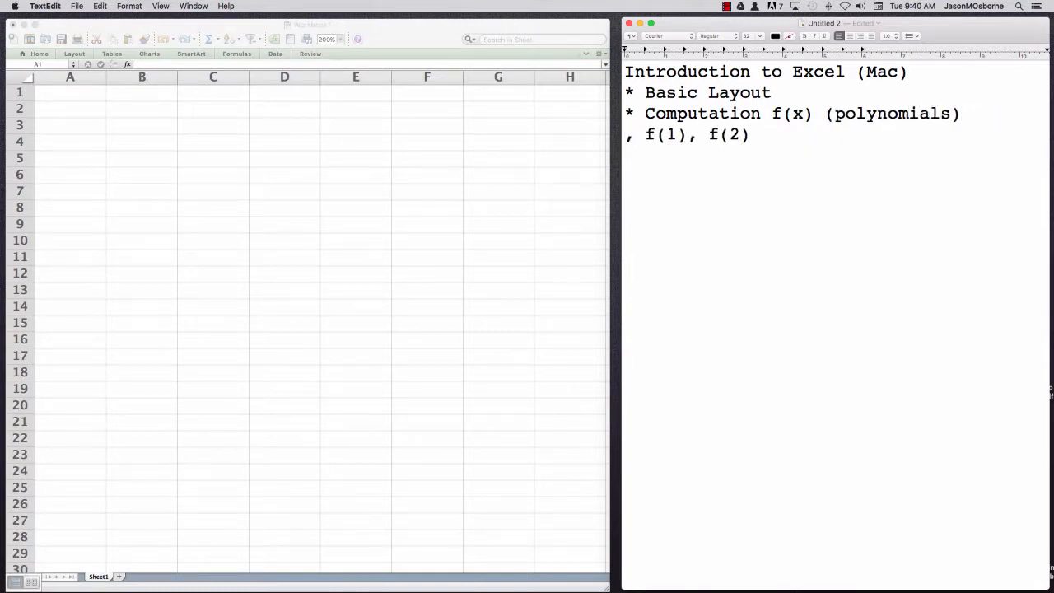
key(Delete)
key(Right)
key(Right)
key(Right)
key(Right)
key(Right)
key(Right)
key(Right)
key(Right)
key(Right)
key(Right)
key(Right)
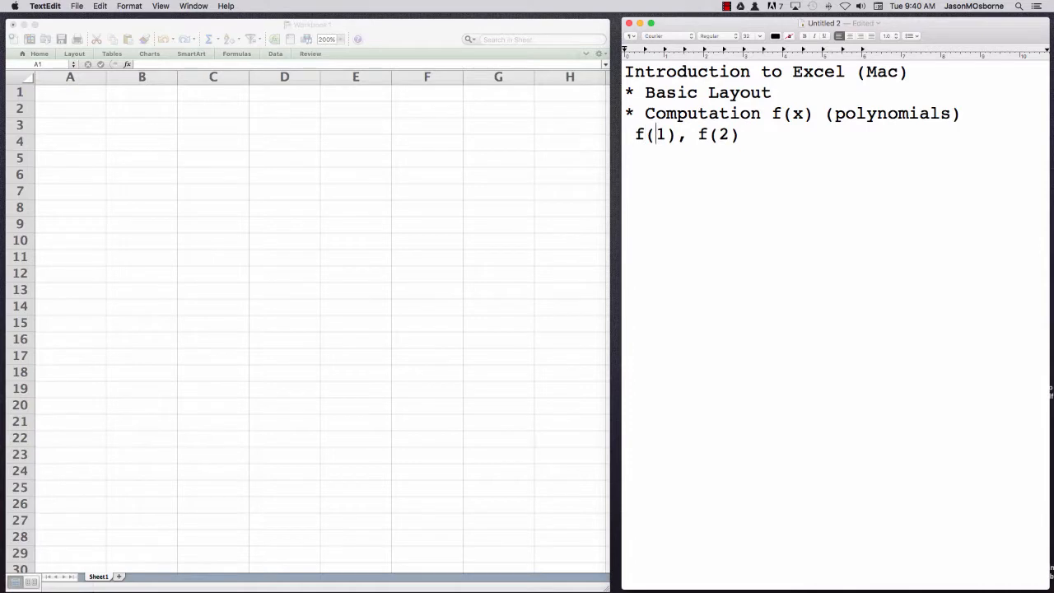
Switch to the Excel workbook and select cells C9, C6, A4 and A1 to A3 to examine how cells are referenced
click(120, 29)
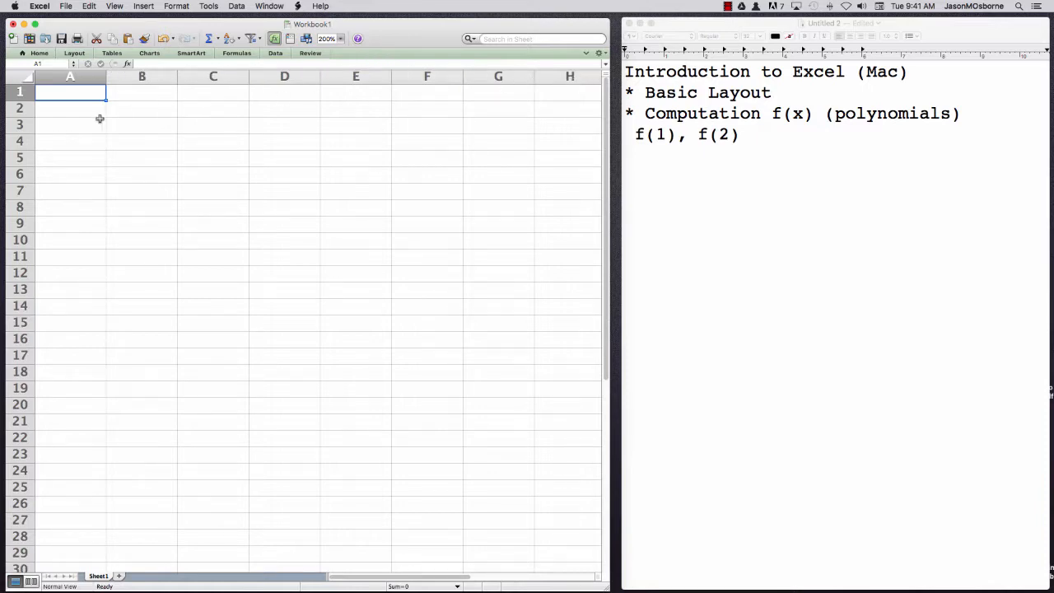
click(222, 227)
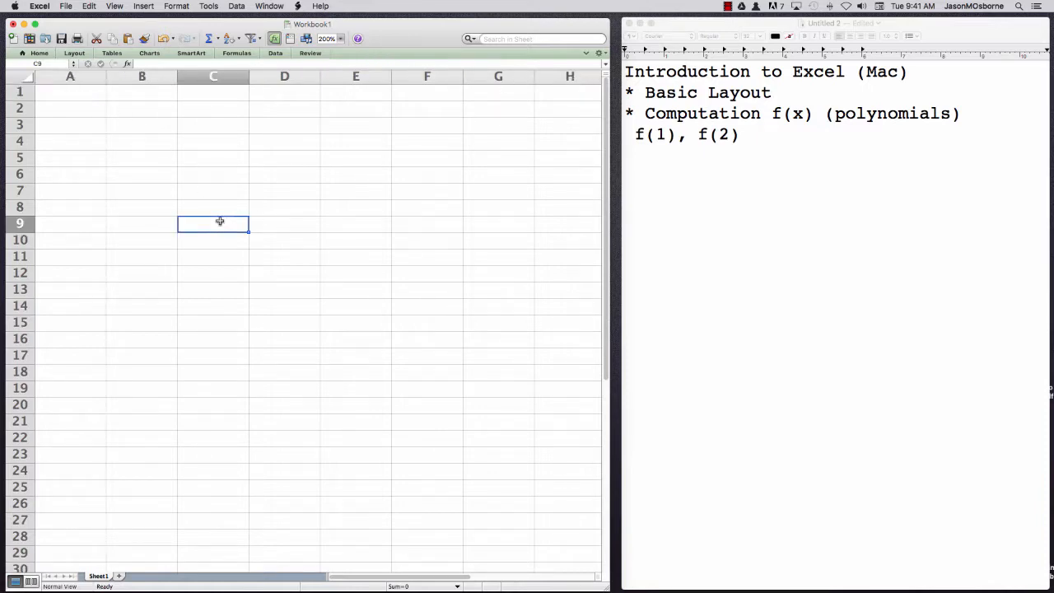
click(36, 64)
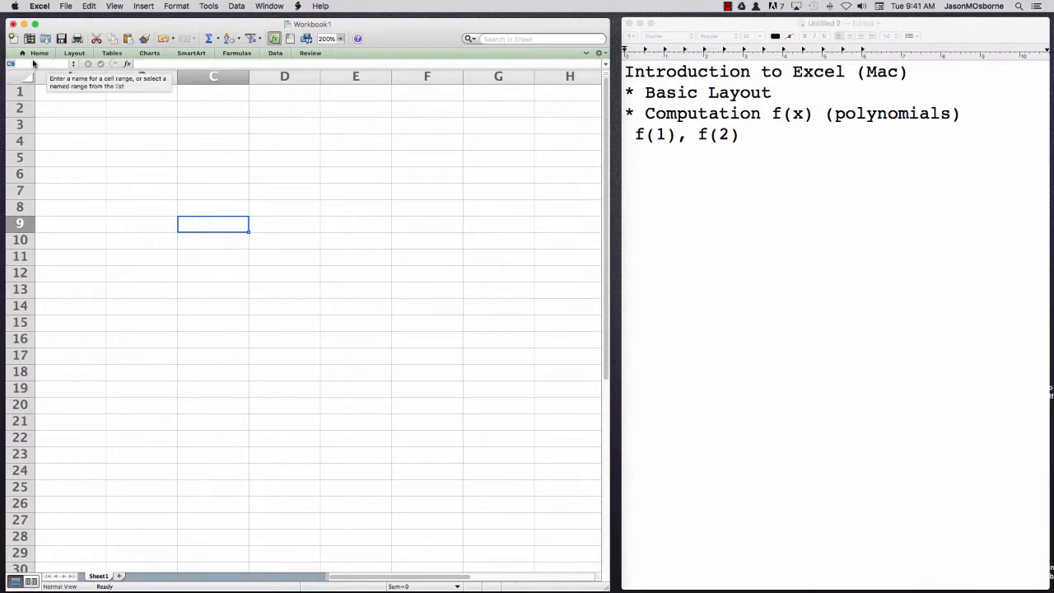
click(206, 170)
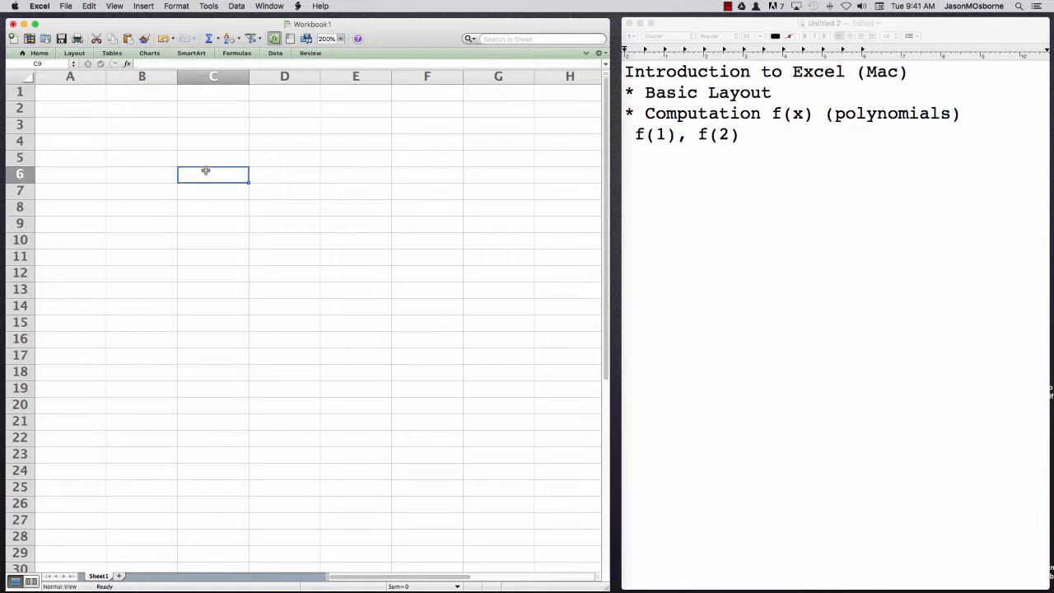
click(61, 140)
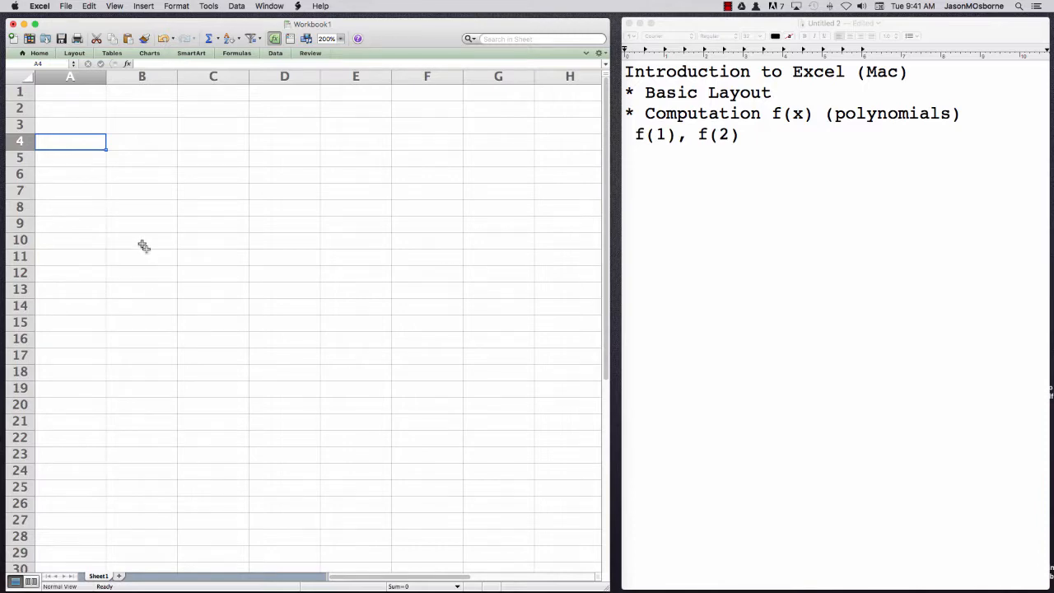
click(72, 92)
click(75, 111)
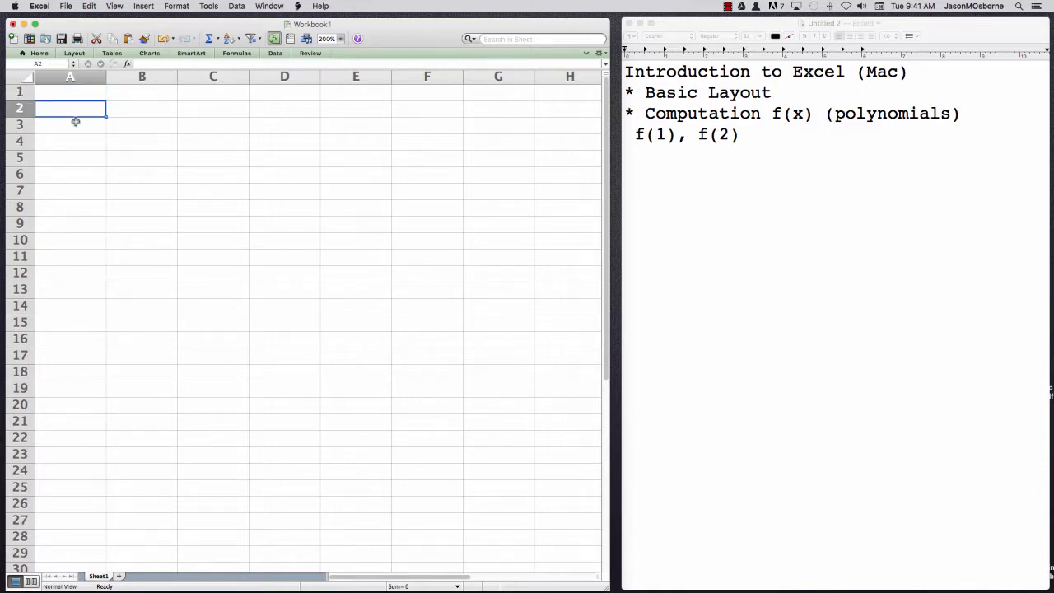
click(75, 124)
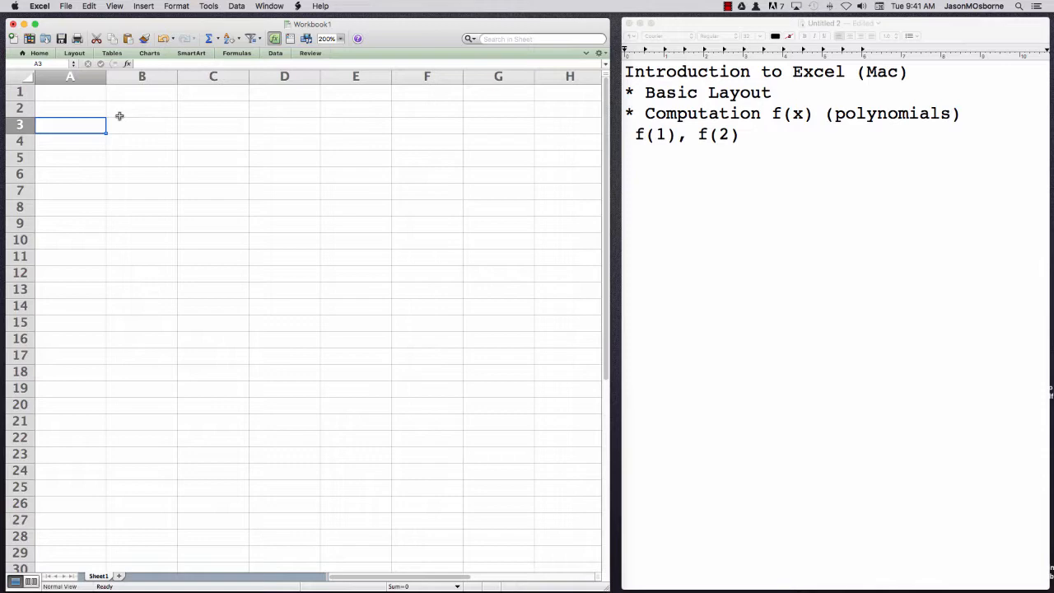
click(79, 97)
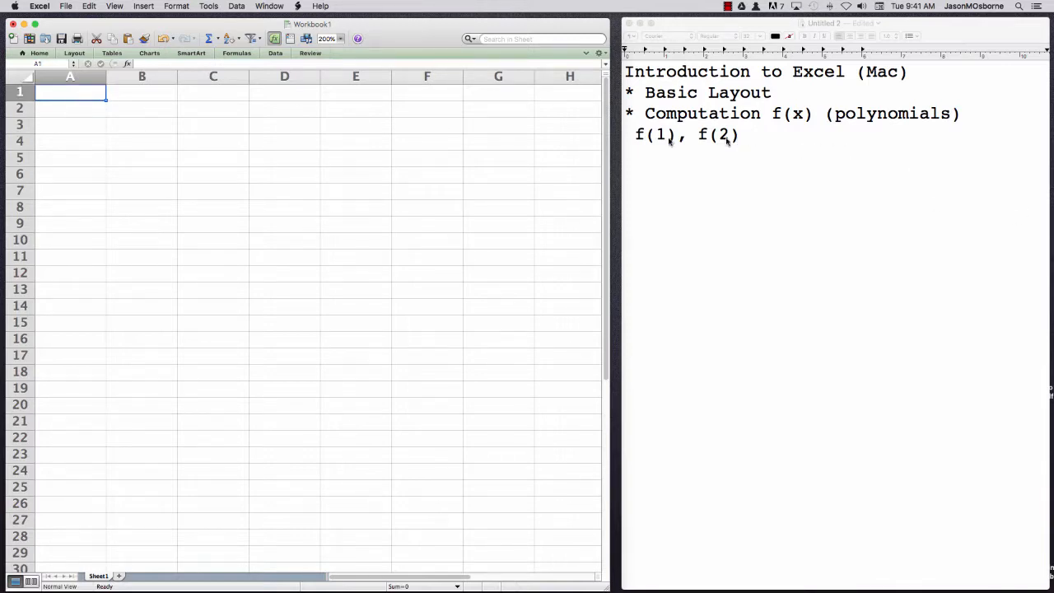
Switch to the TextEdit notes and, after a blank line, add the bullet "* f(x)=x^2"
click(753, 133)
key(Return)
key(Return)
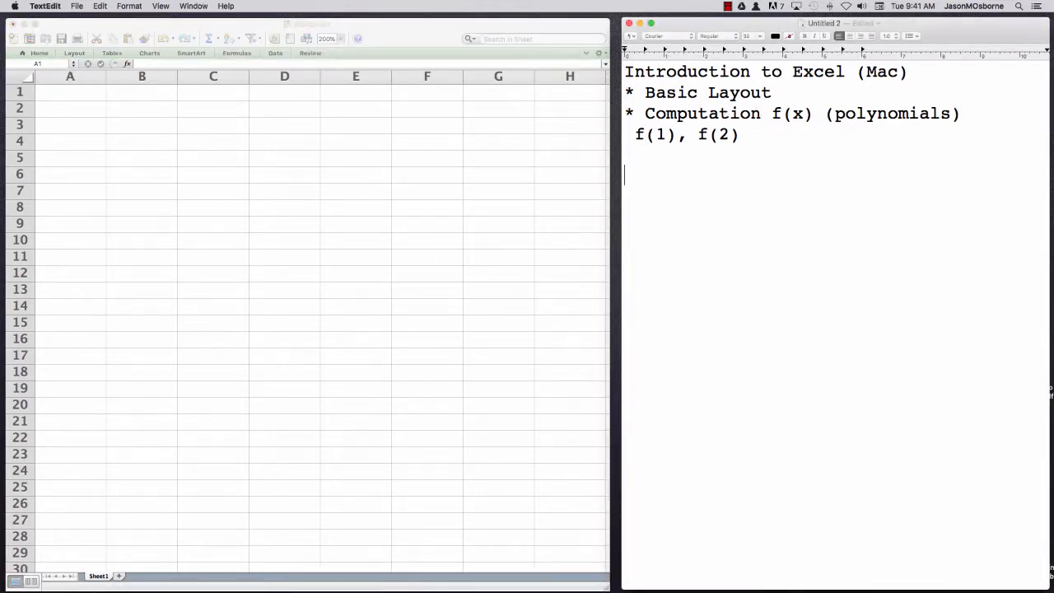
text(* f(x)=x^2, f(1)=)
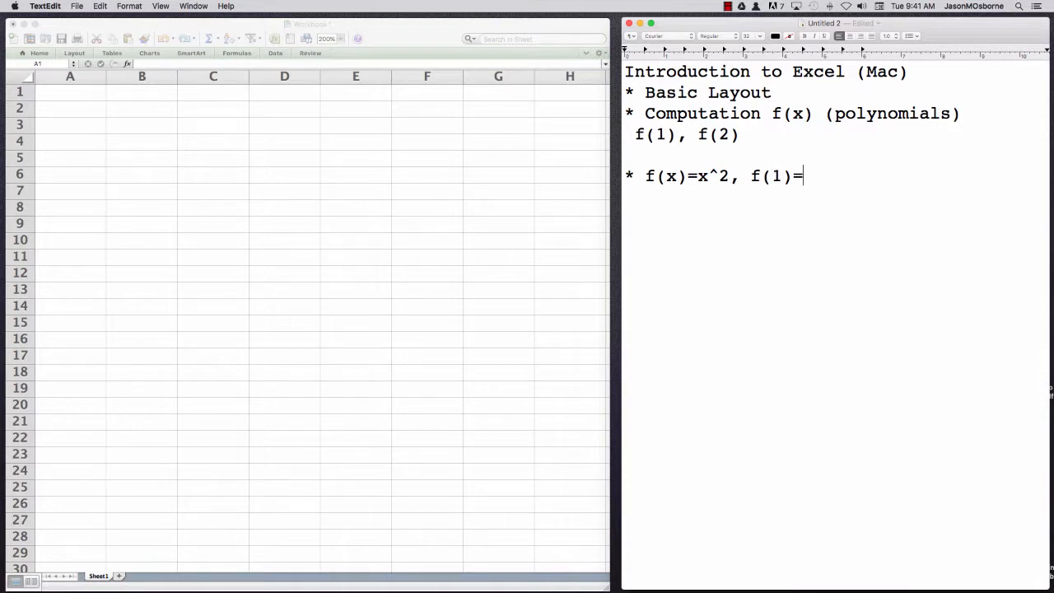
text(1^2=1, f(2))
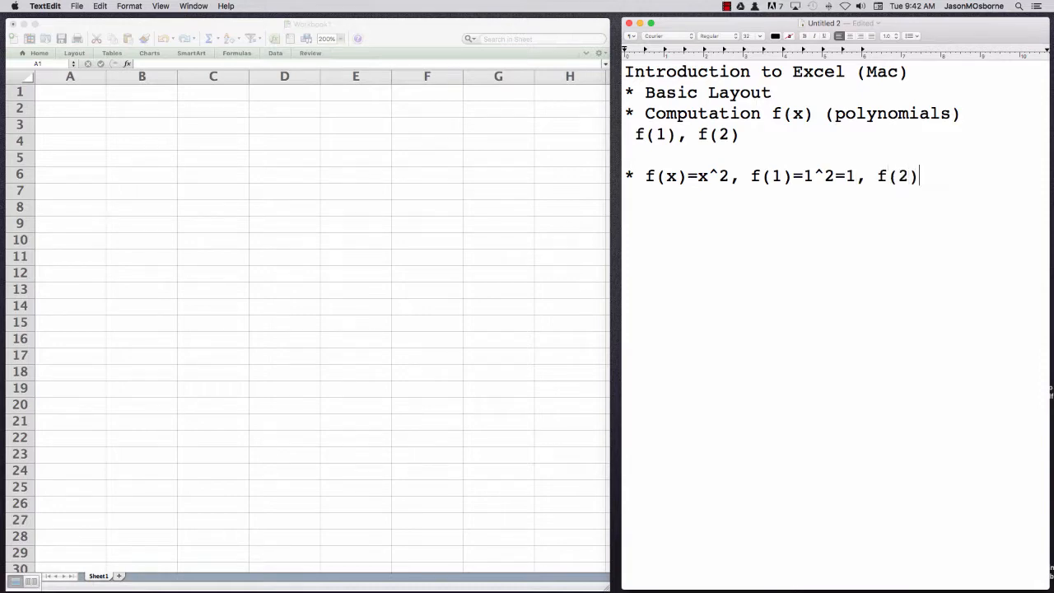
text(=2^2=4)
Add a new bullet line defining the polynomial "* g(x)=3x^2-5*x+25,"
key(Return)
text(* g(x)=3)
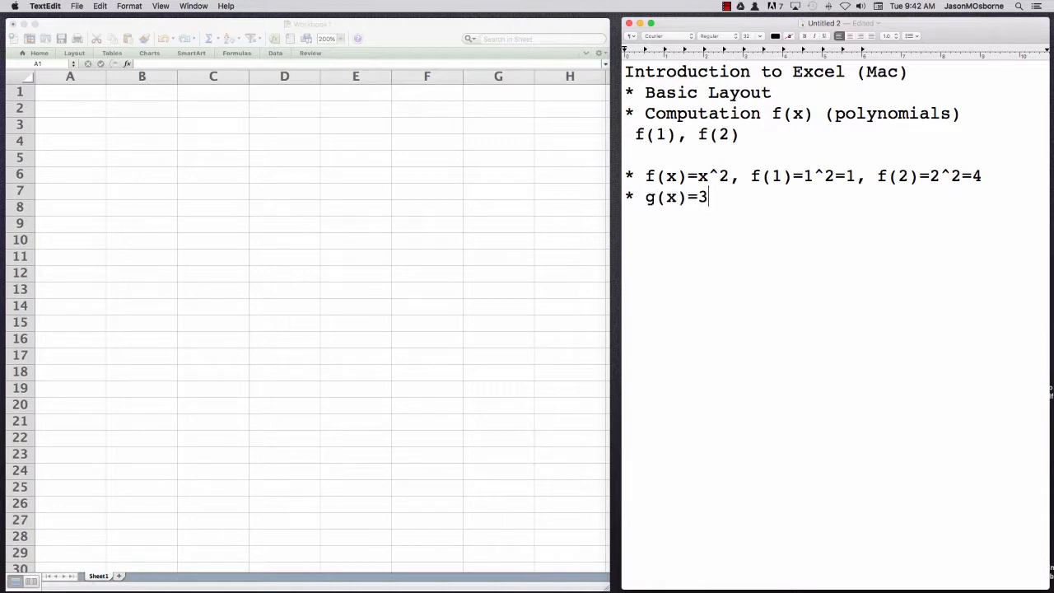
text(x^2-5*x+25, )
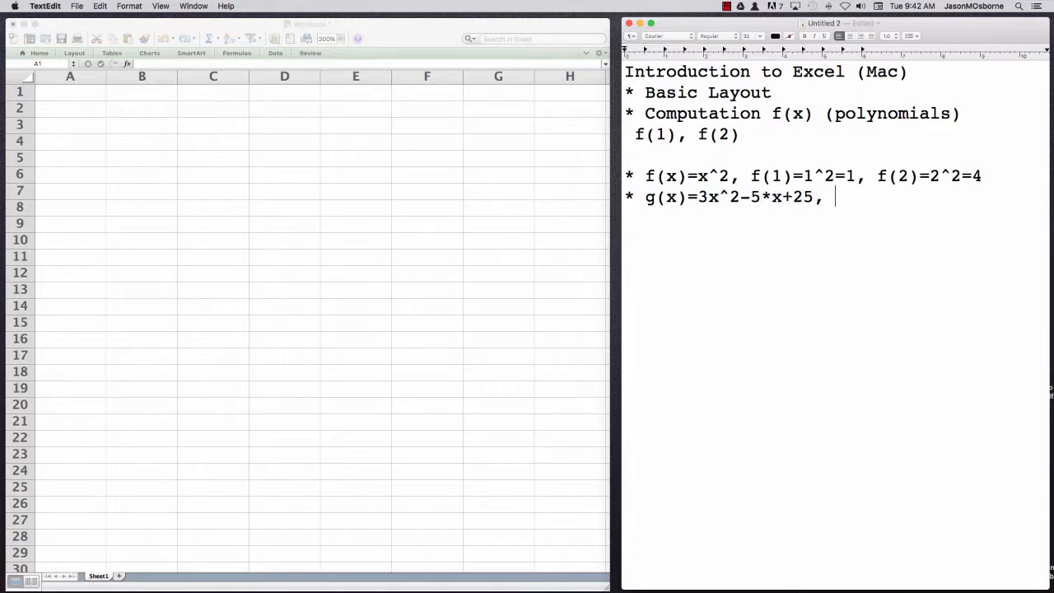
text(g(0)=25, g(1))
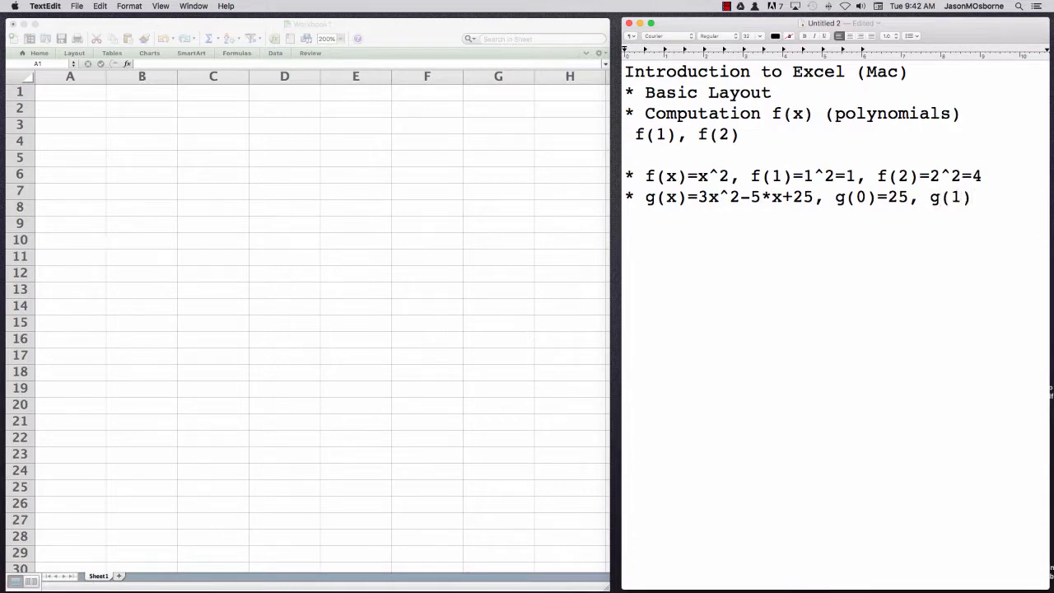
Append the evaluation "g(0)=25" to the g(x) bullet
text(=3-5+25)
Add the evaluation "g(1)=3-5+25=23" after g(0)=25 and place it on its own line
key(Left)
key(Left)
key(Left)
key(Left)
key(Left)
key(Left)
key(Left)
key(Left)
key(Left)
key(Left)
key(Left)
key(Return)
key(Right)
key(Right)
key(Right)
key(Right)
key(Right)
key(Right)
key(Right)
key(Right)
key(Right)
key(Right)
key(Right)
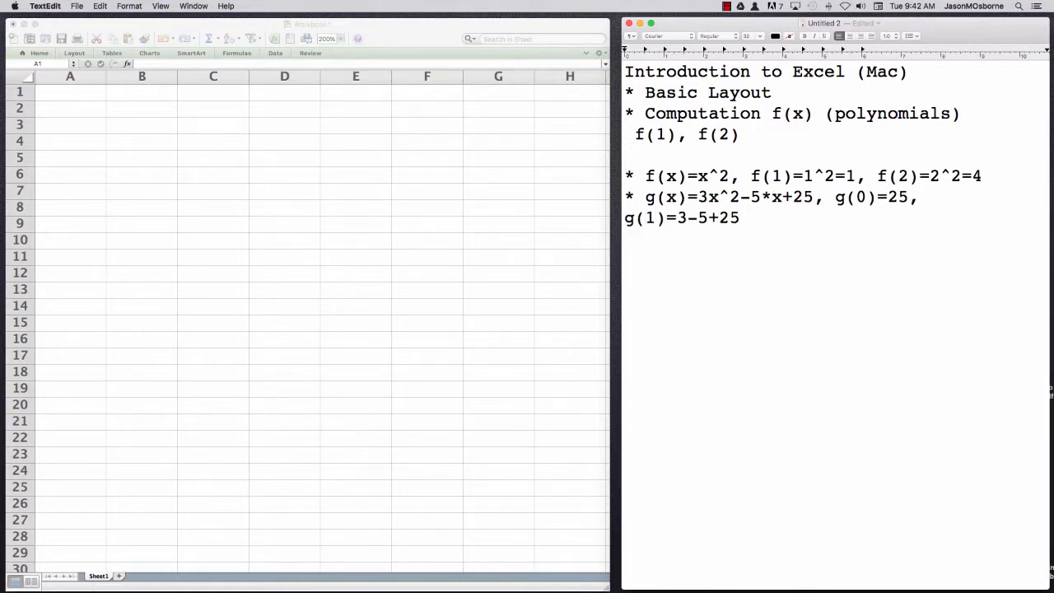
text(=23)
Switch to the Excel workbook and enter the column heading x in cell A1
click(65, 93)
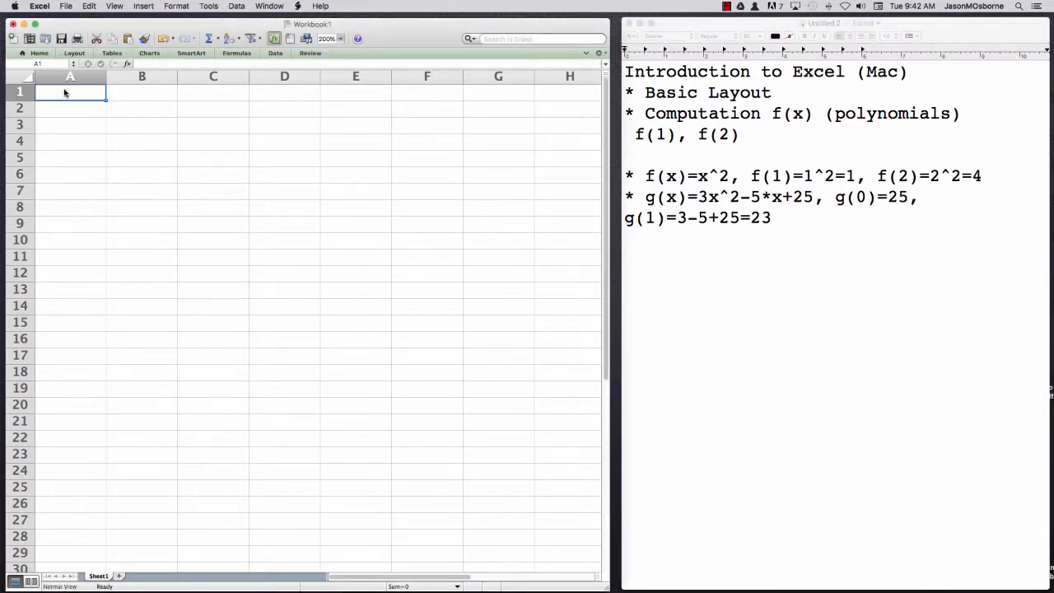
text(x)
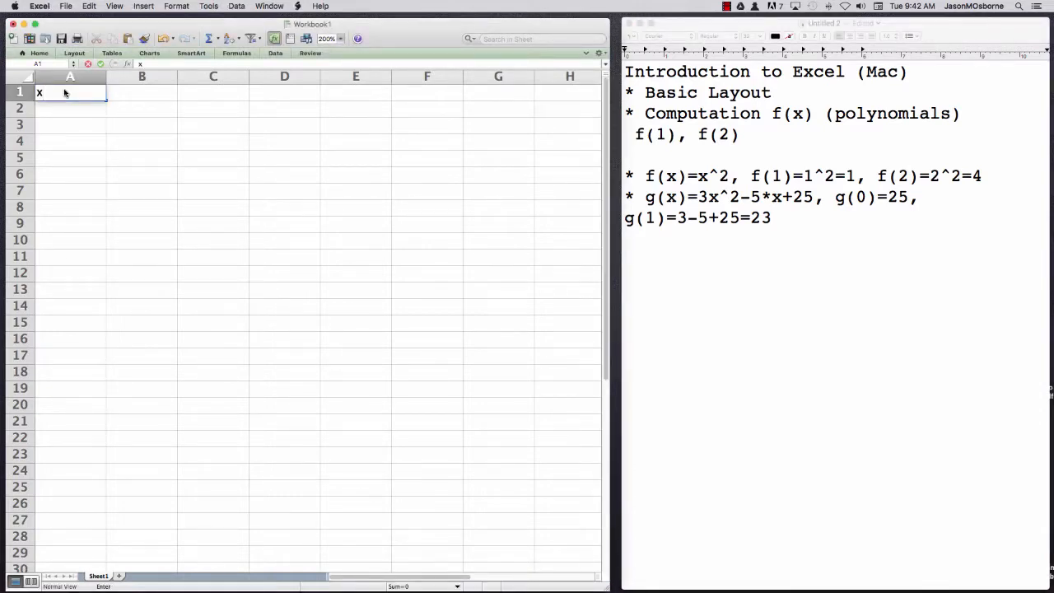
Switch to the TextEdit notes and, after a blank line, add the bullet "* x=1, x=2 for f(x)"
click(787, 216)
key(Return)
key(Return)
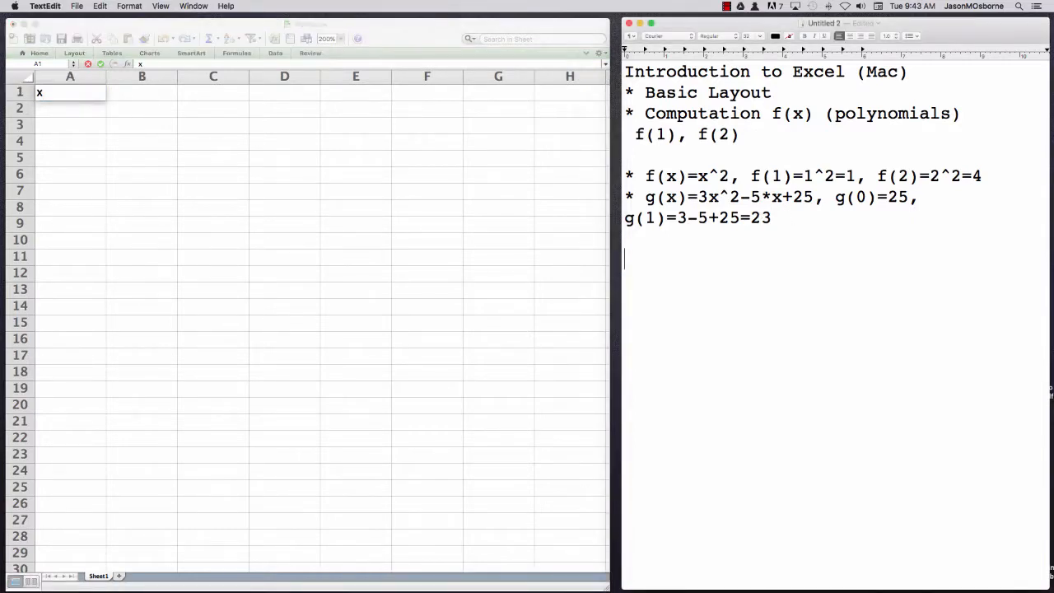
text(* x=1, x=2 for f(x))
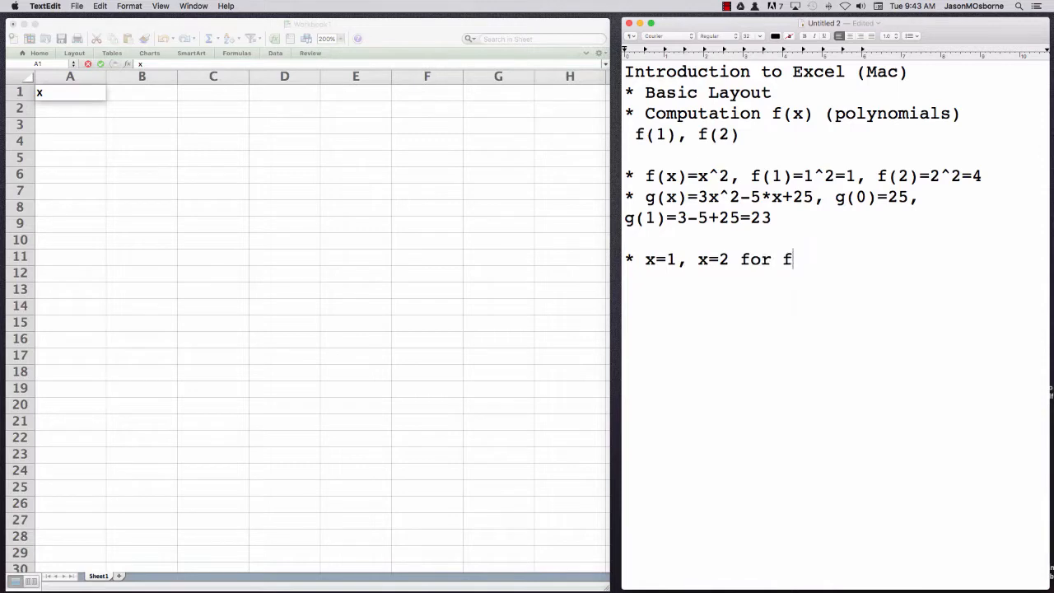
Add another bullet line reading "* x=0 and x=2 for g(x)"
key(Return)
text(* x=1)
key(BackSpace)
text(0 a)
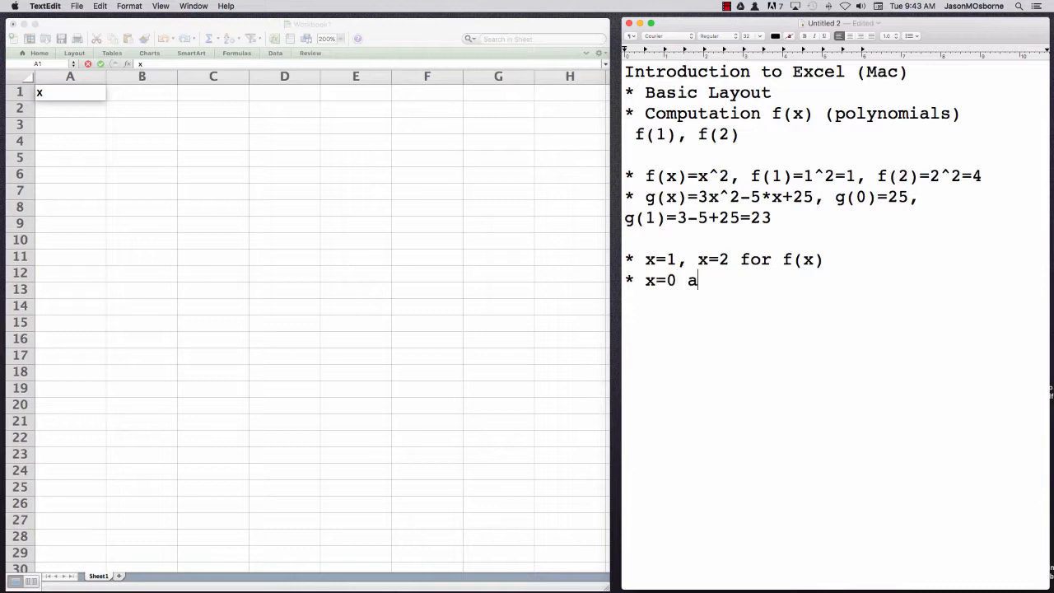
text(nd x=2 for g(x))
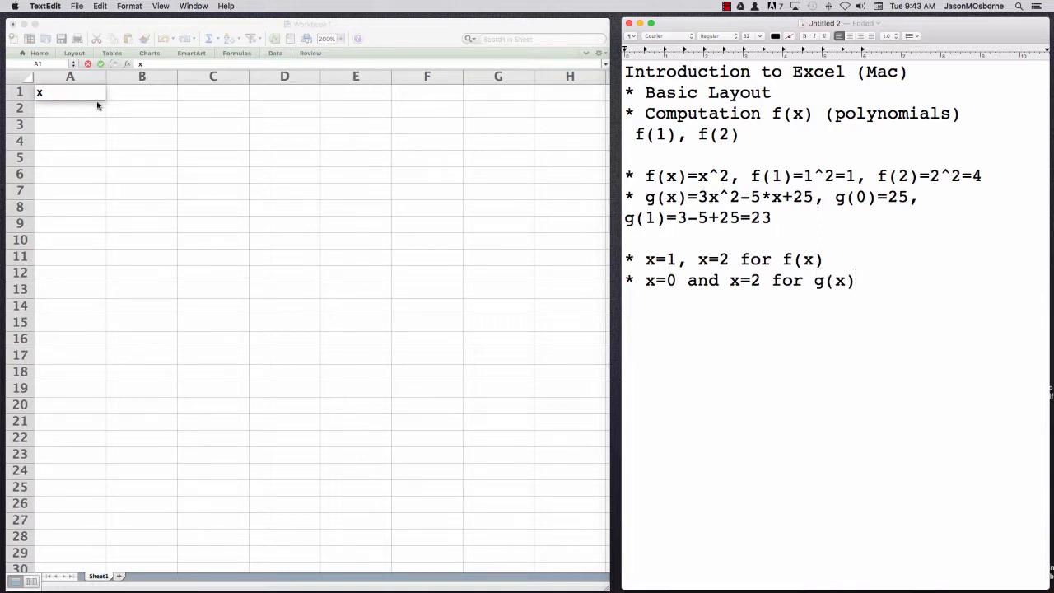
Switch to the Excel workbook and enter the column headings f(x) in B1 and g(x) in C1
click(55, 93)
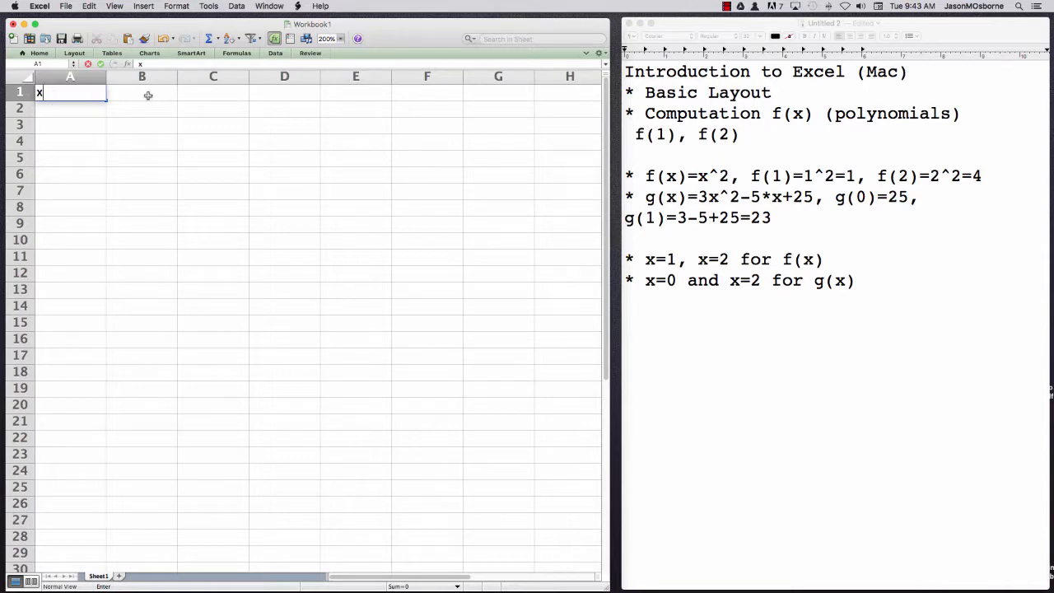
click(147, 95)
text(f(x))
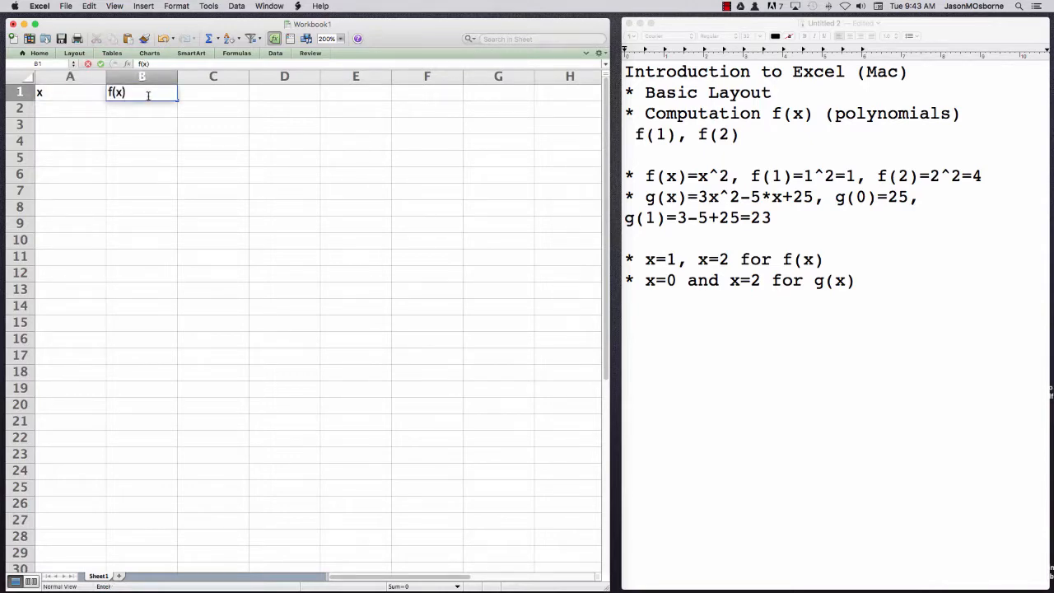
key(Tab)
text(g(x))
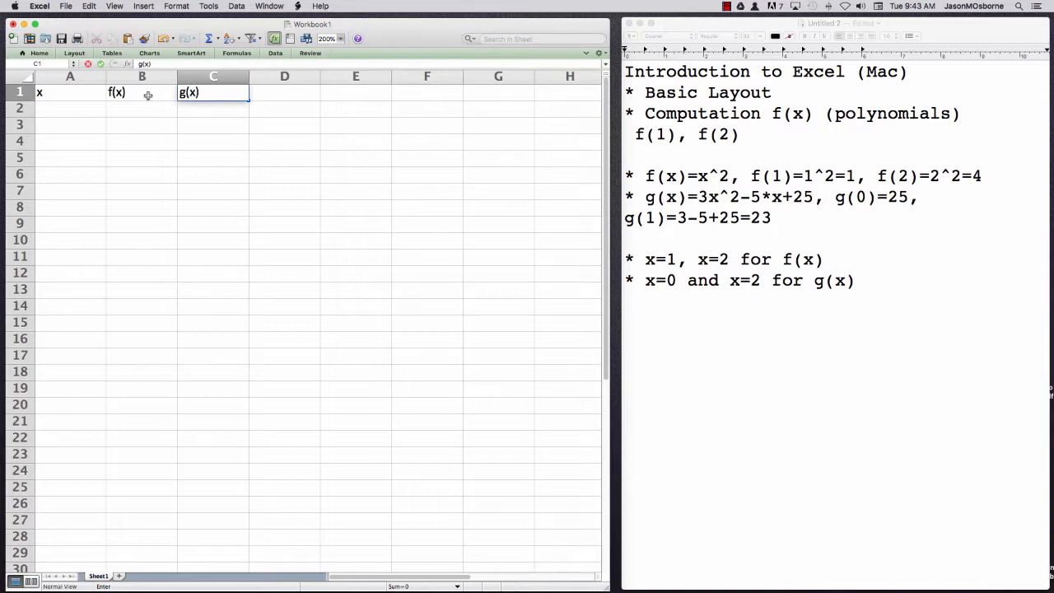
key(Return)
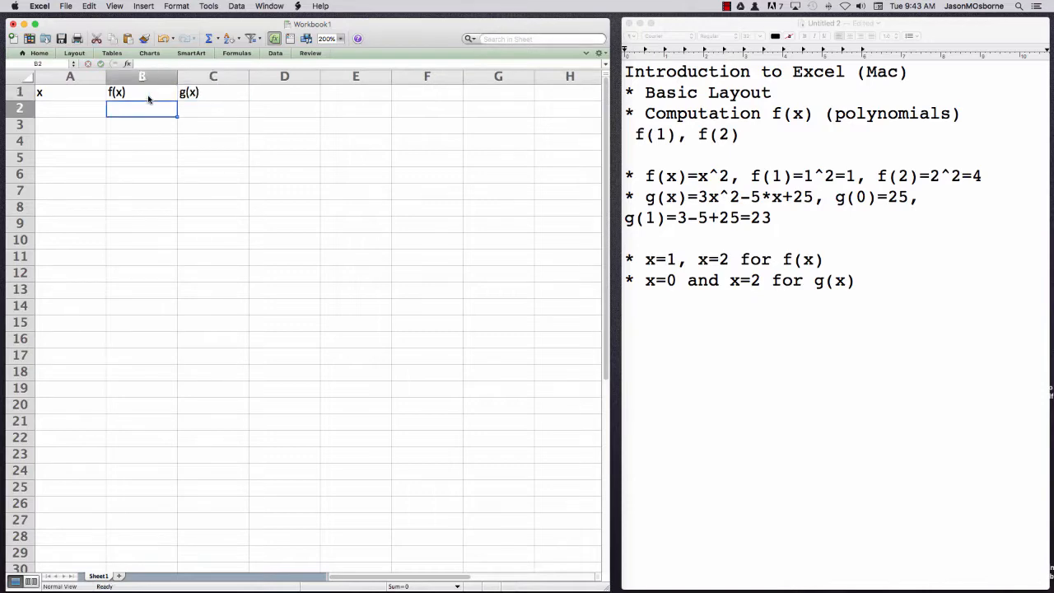
Enter the x values 0, 1 and 2 in cells A2 through A4
click(70, 107)
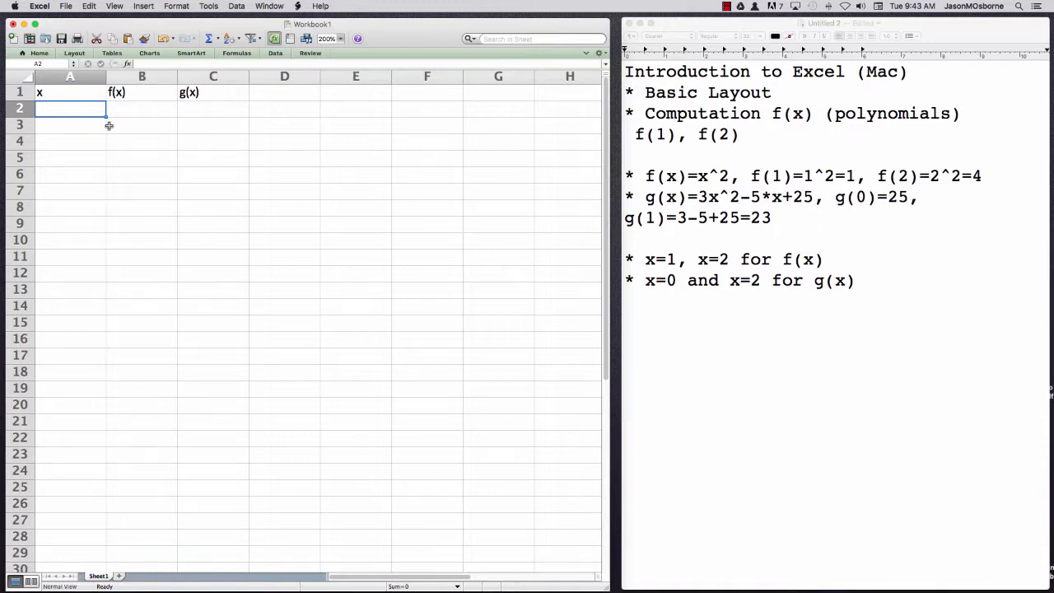
text(0)
key(Return)
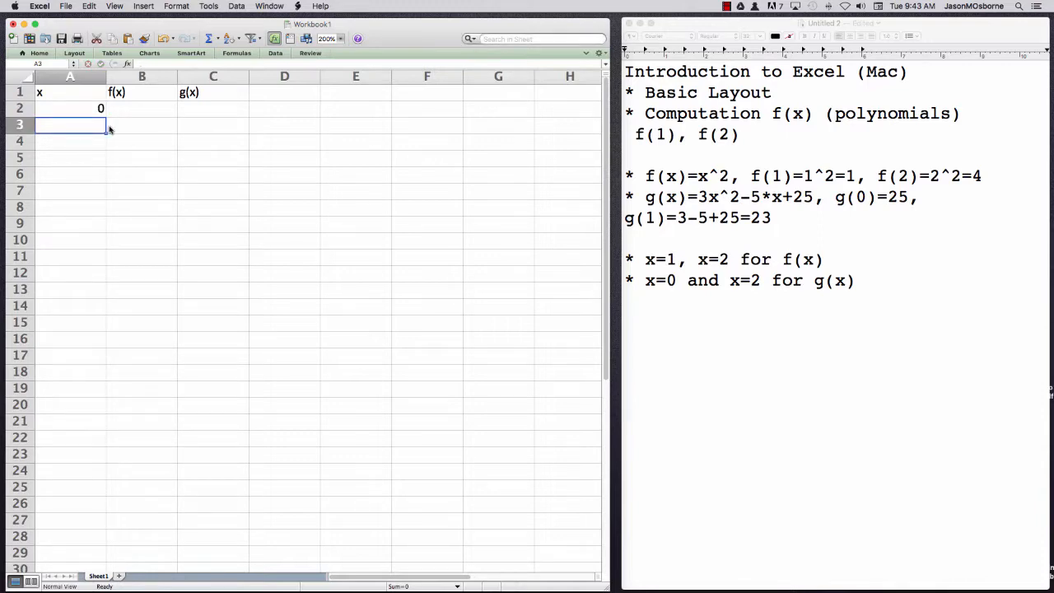
text(1)
key(Return)
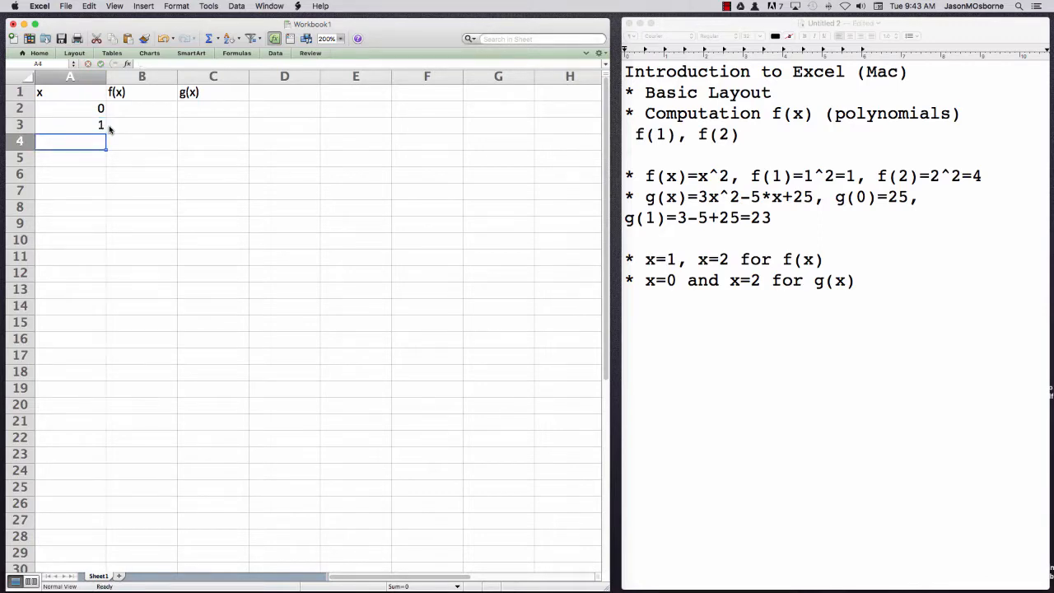
text(2)
key(Return)
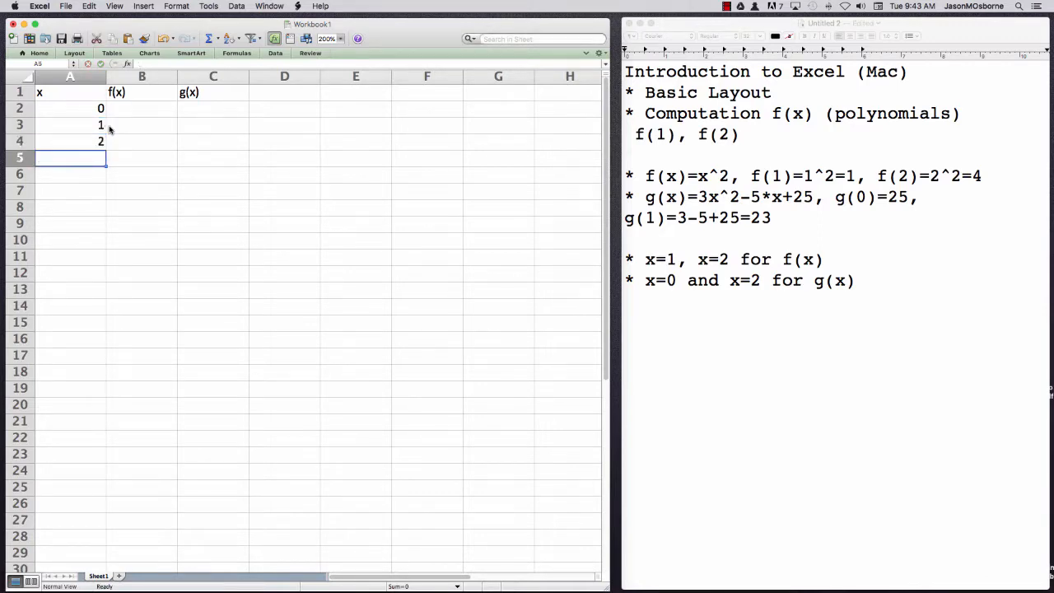
key(Up)
key(Up)
key(Up)
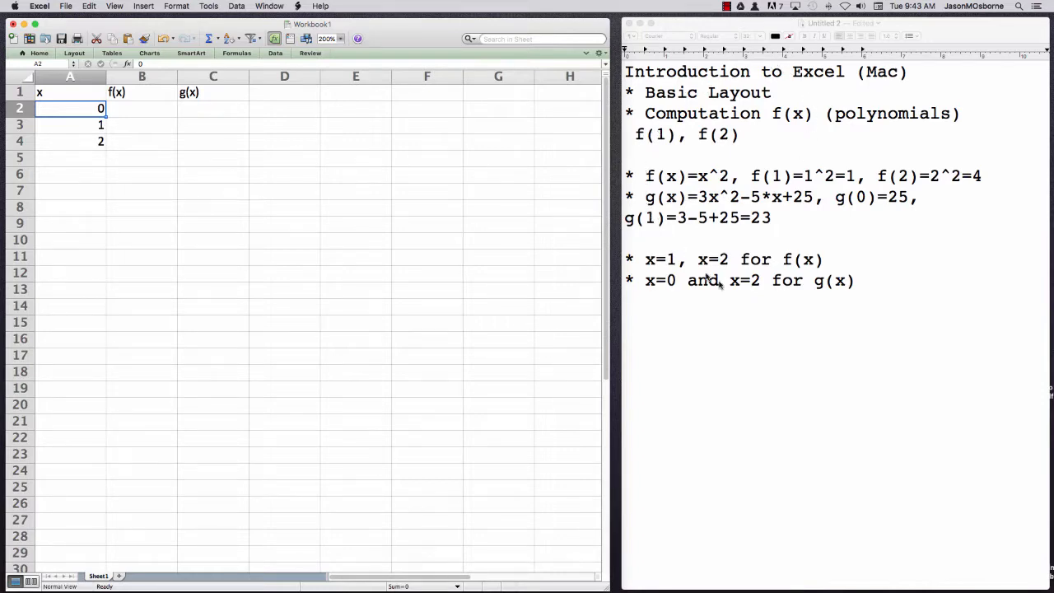
Enter the formula =x^2 in cell B2 under the f(x) heading
click(137, 108)
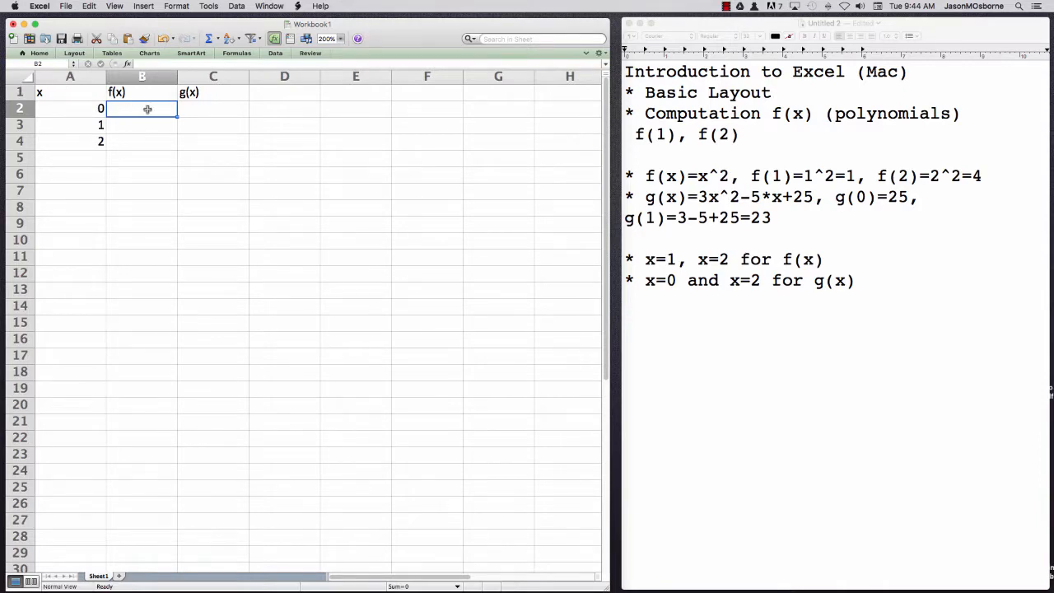
text(=)
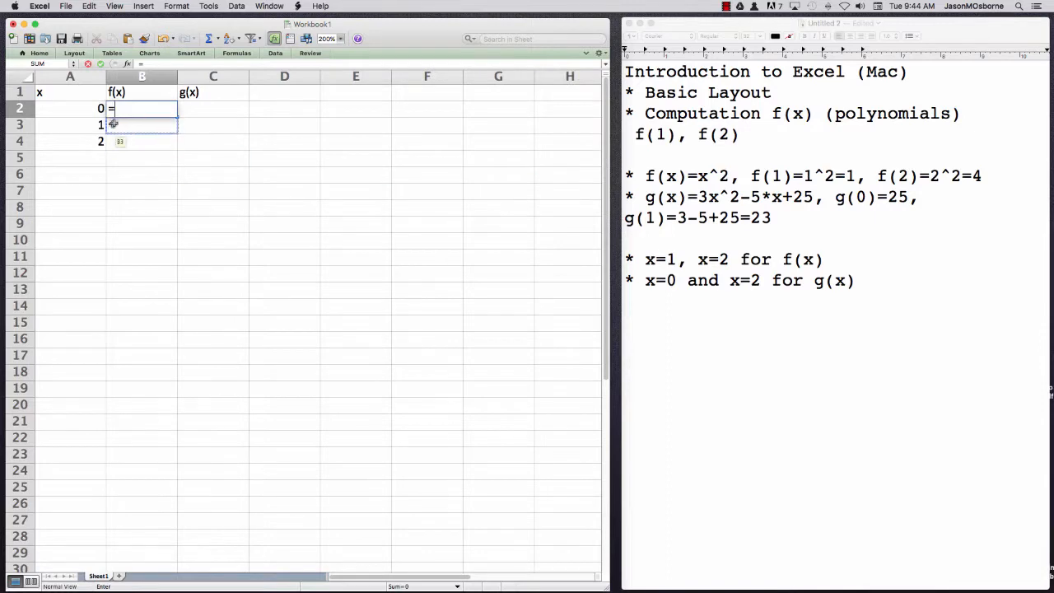
text(x^2)
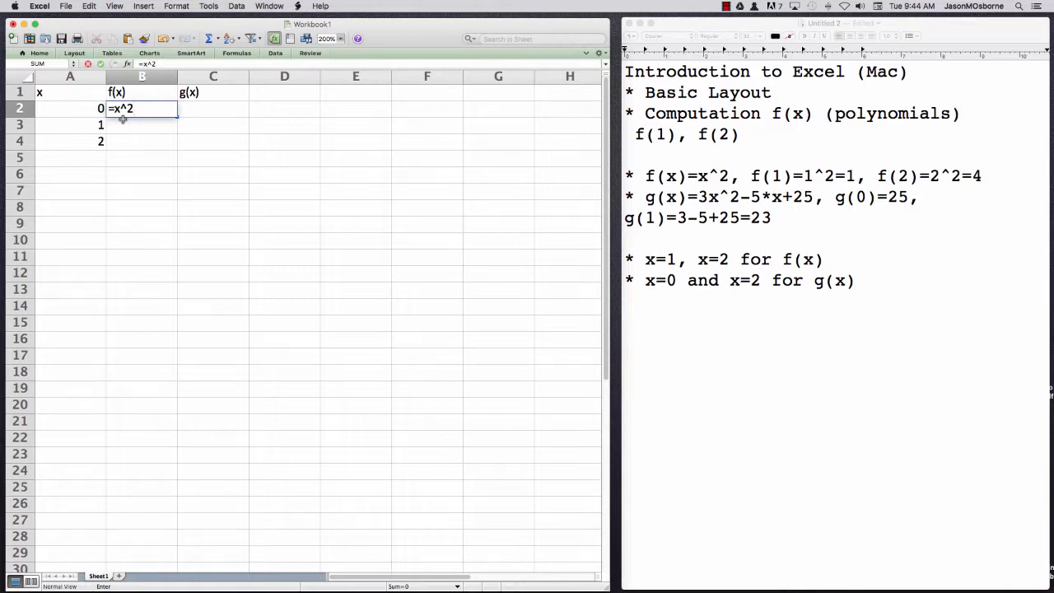
click(120, 116)
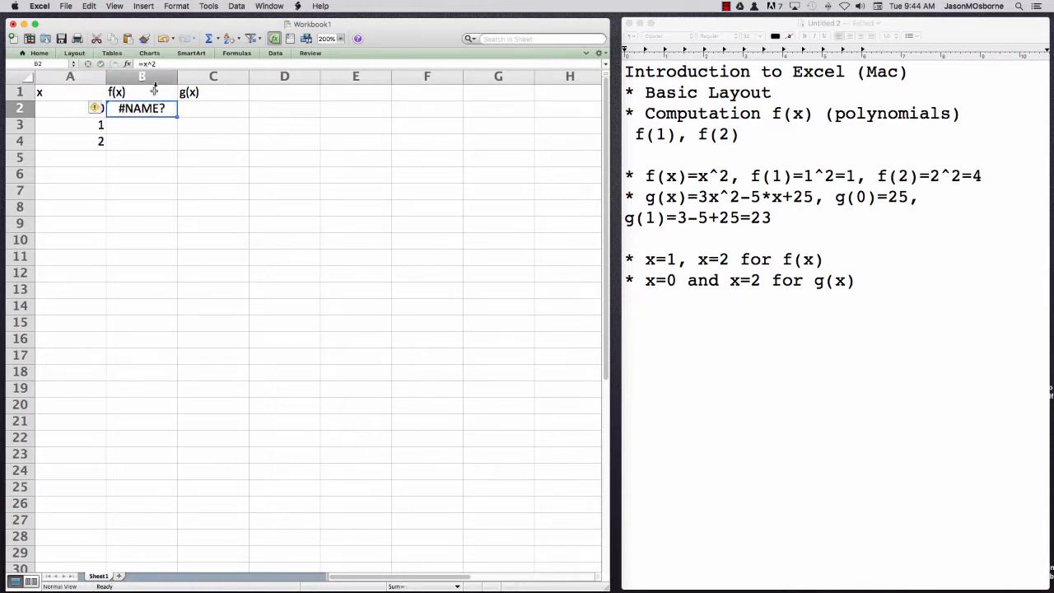
Replace x with the cell reference A2 in B2's formula so that it reads =A2^2
click(169, 63)
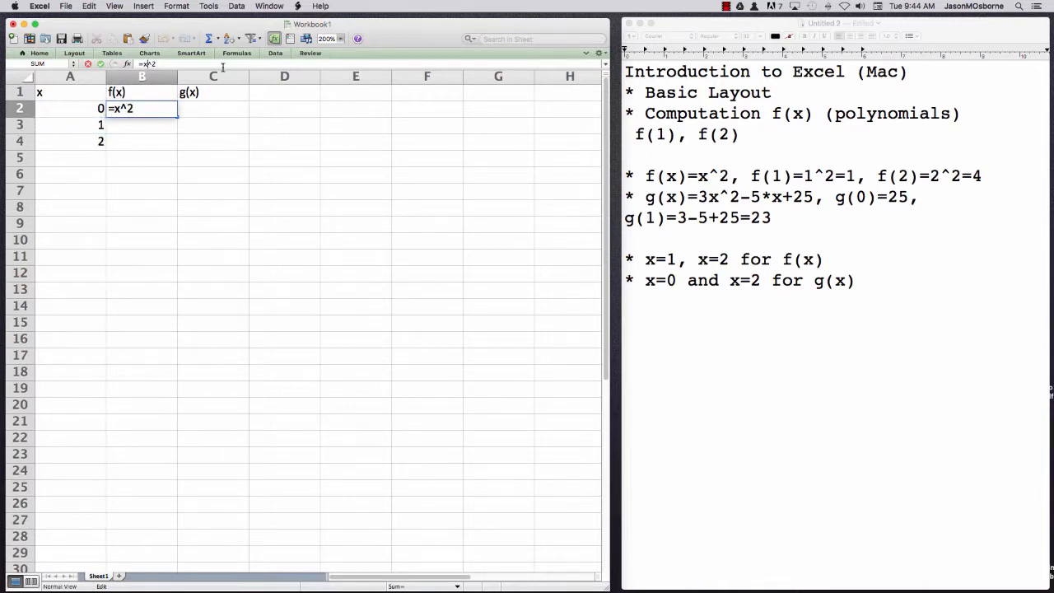
key(BackSpace)
text(A2)
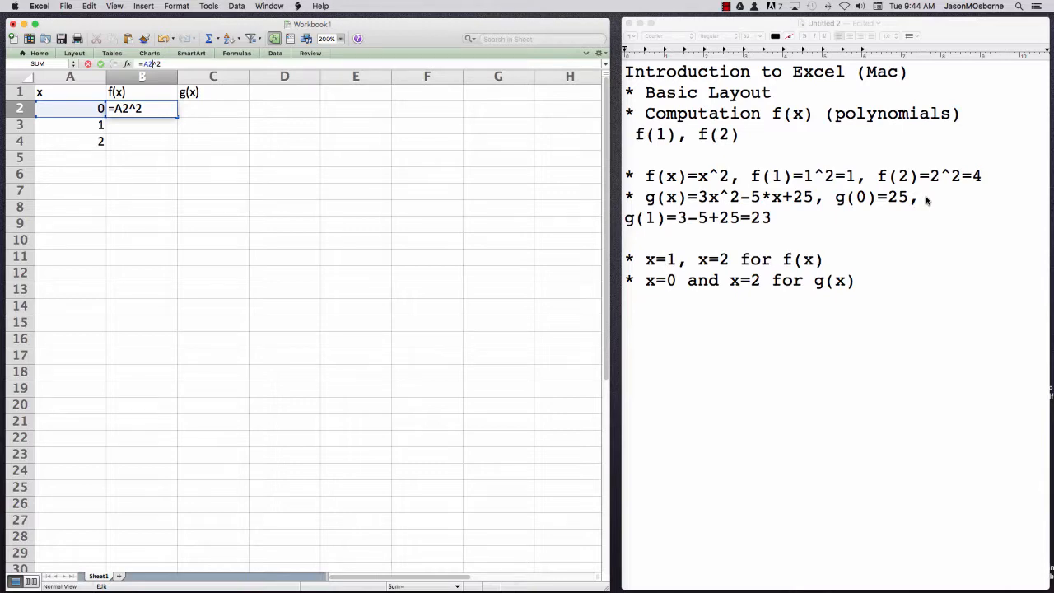
key(Return)
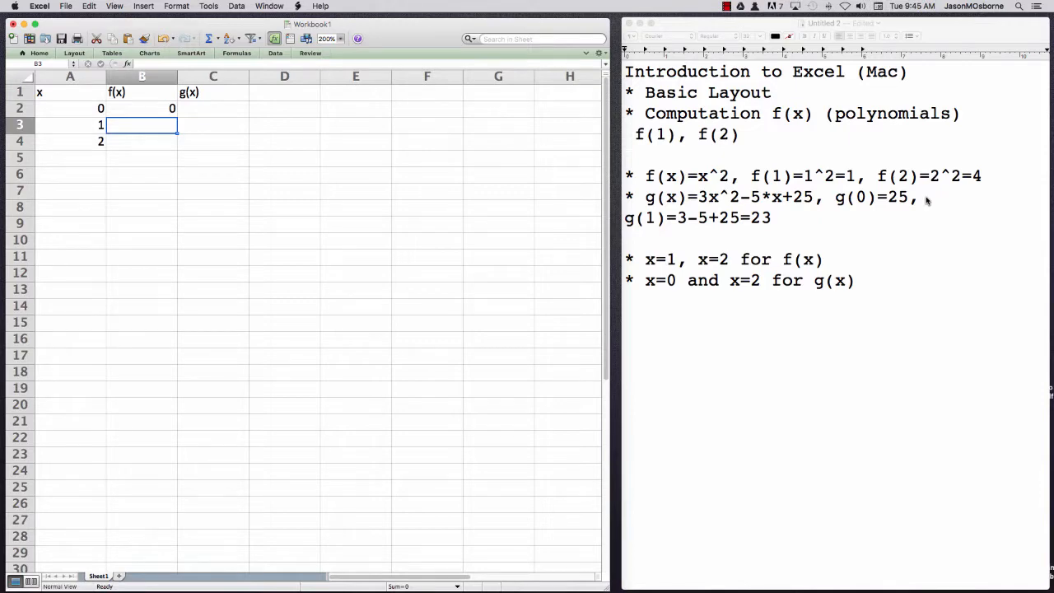
Enter the formula =A3^2 in cell B3, referencing the x value in the same row
text(=)
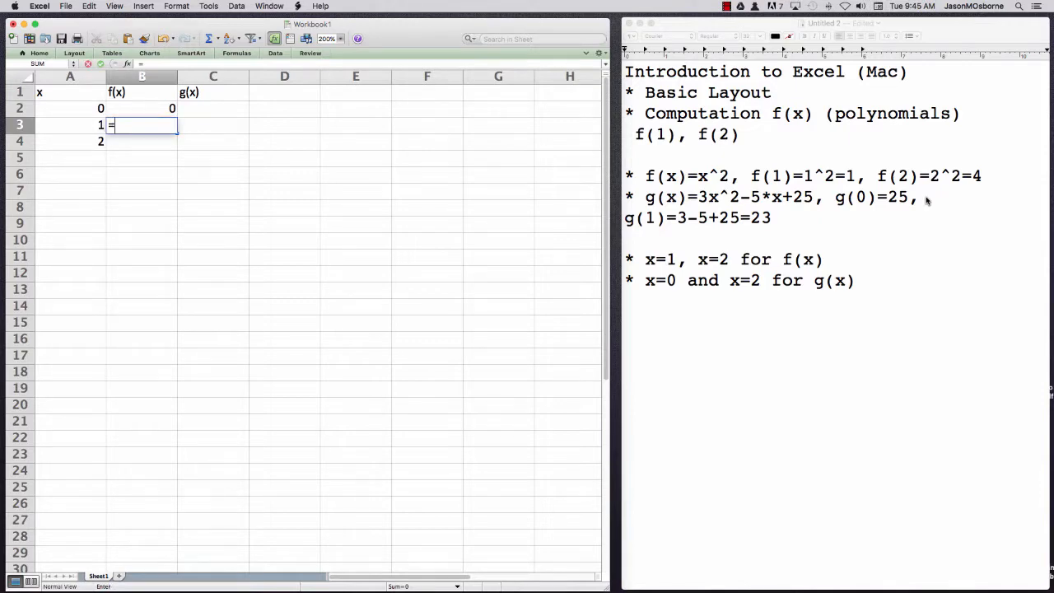
click(52, 128)
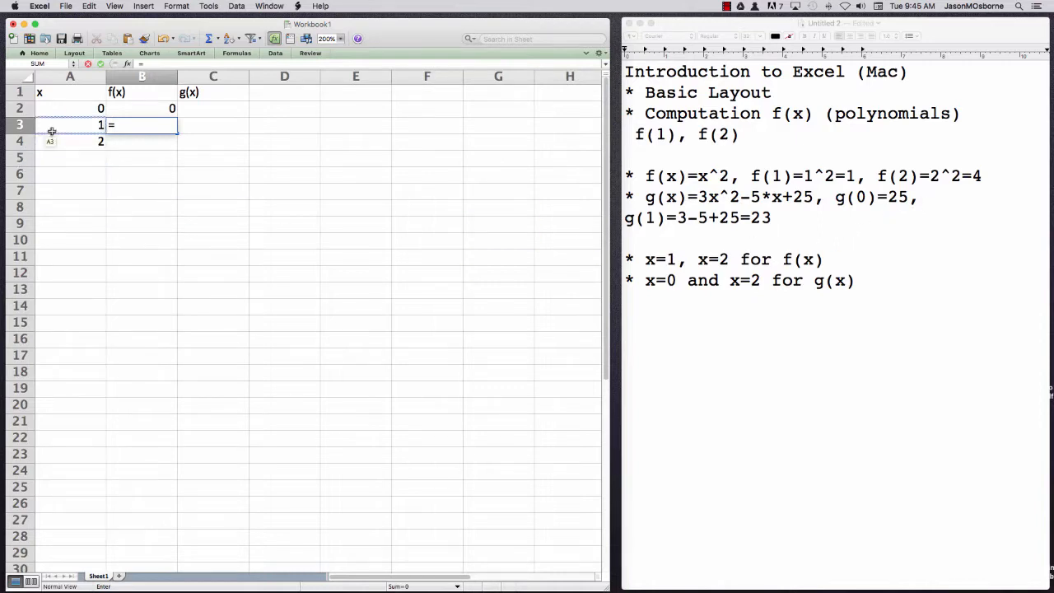
click(56, 127)
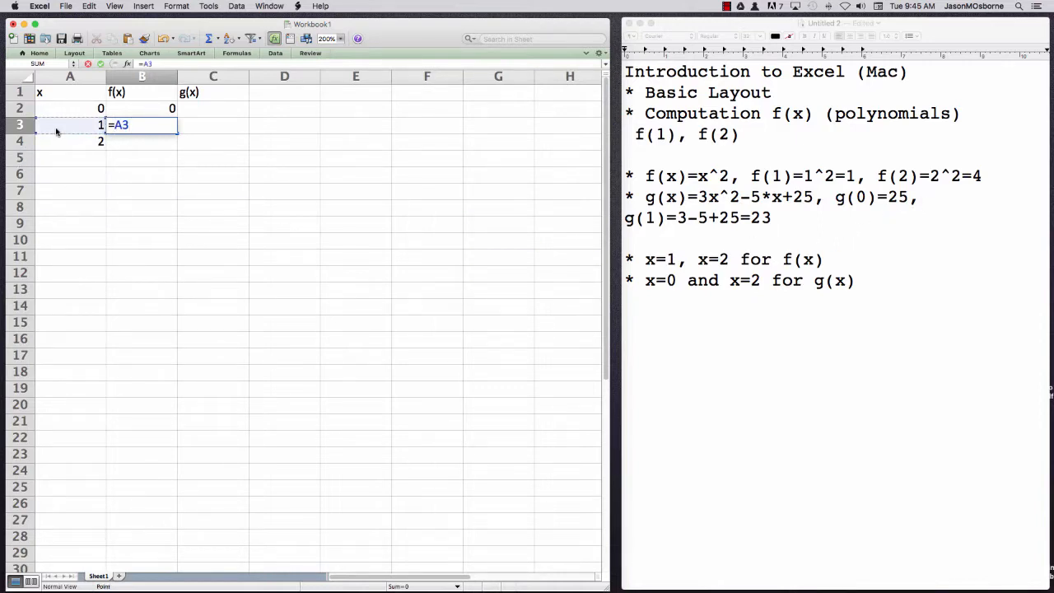
text(^2)
key(Return)
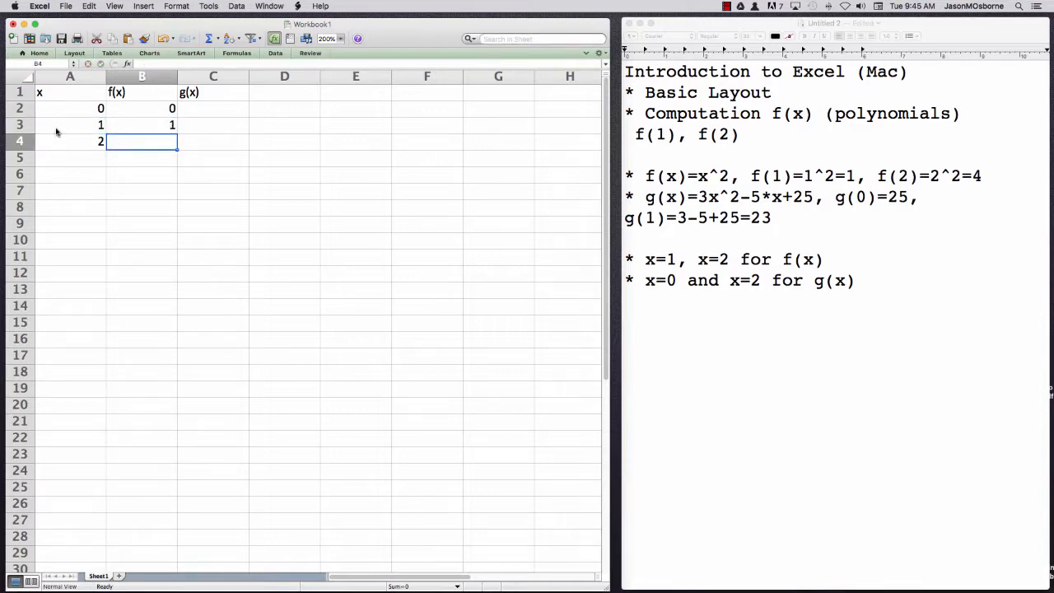
Enter the formula =A4^2 in cell B4, referencing the x value in the same row
text(=)
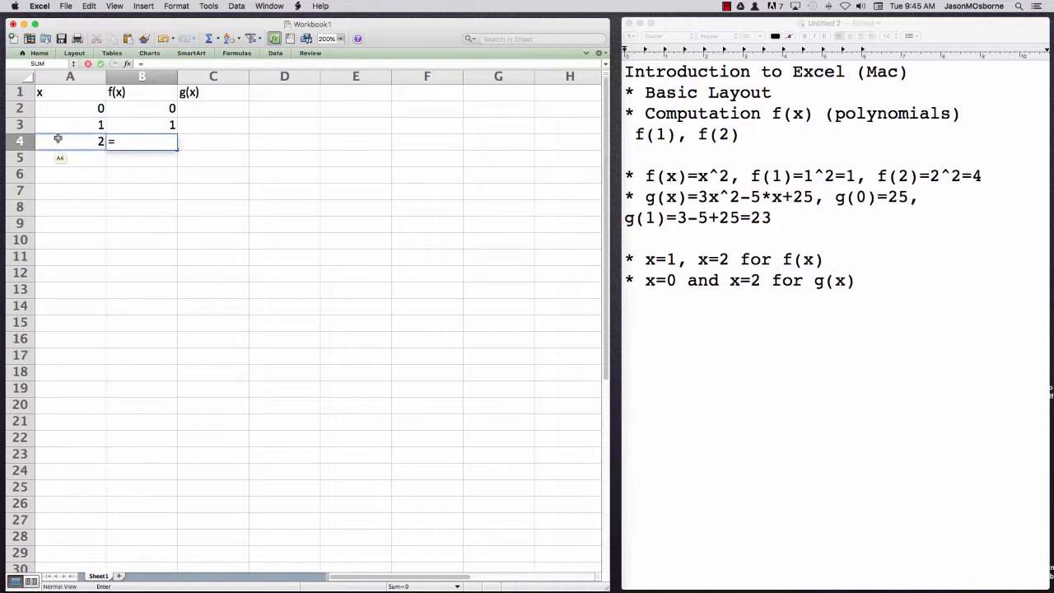
click(58, 143)
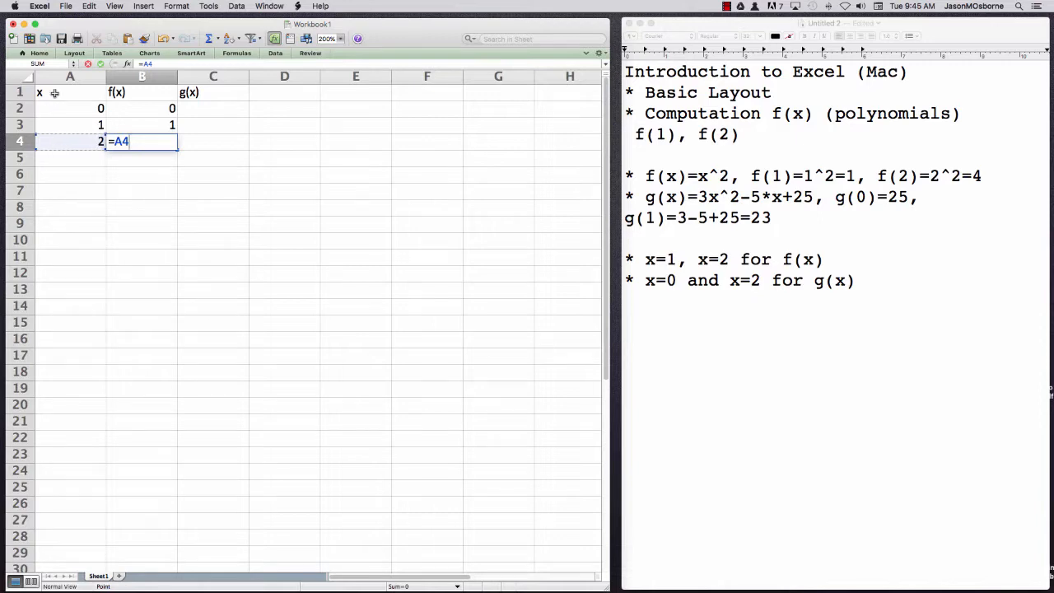
text(^2)
key(Return)
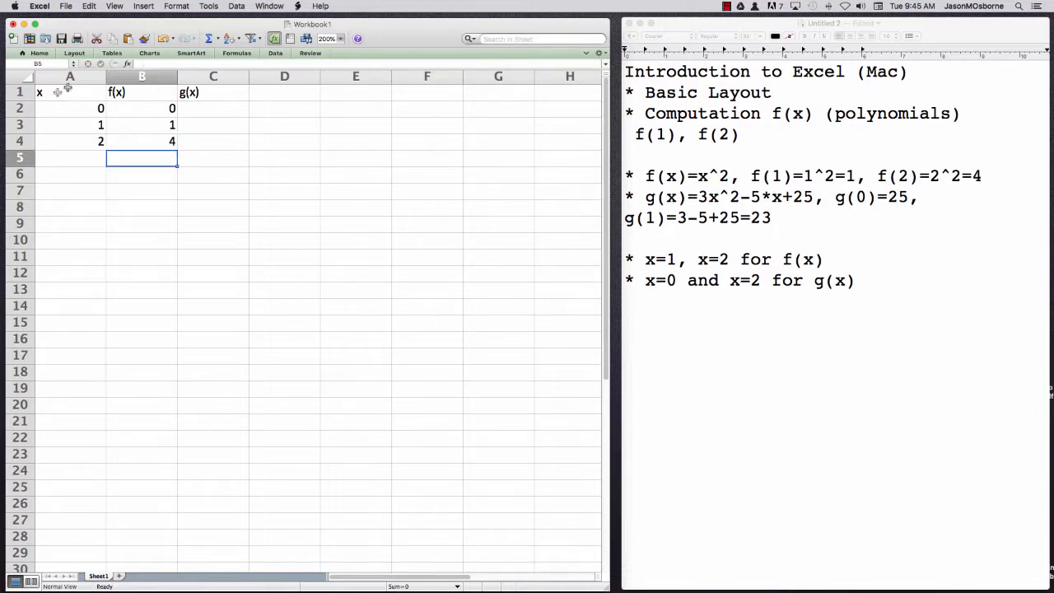
Enter the formula =3*x^2-5*x+25 in cell C2 under the g(x) heading
click(221, 108)
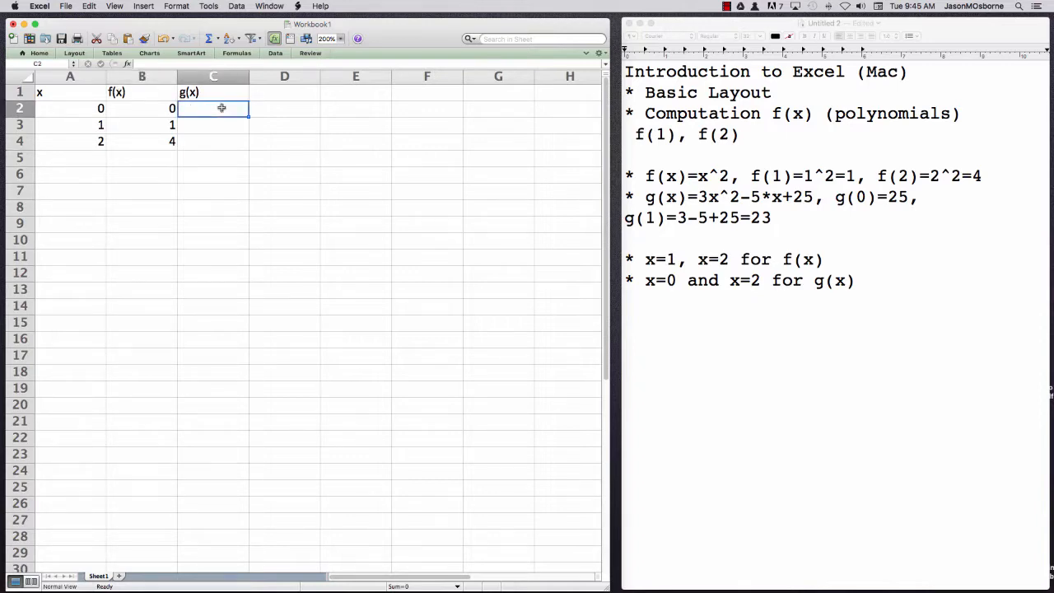
text(=3)
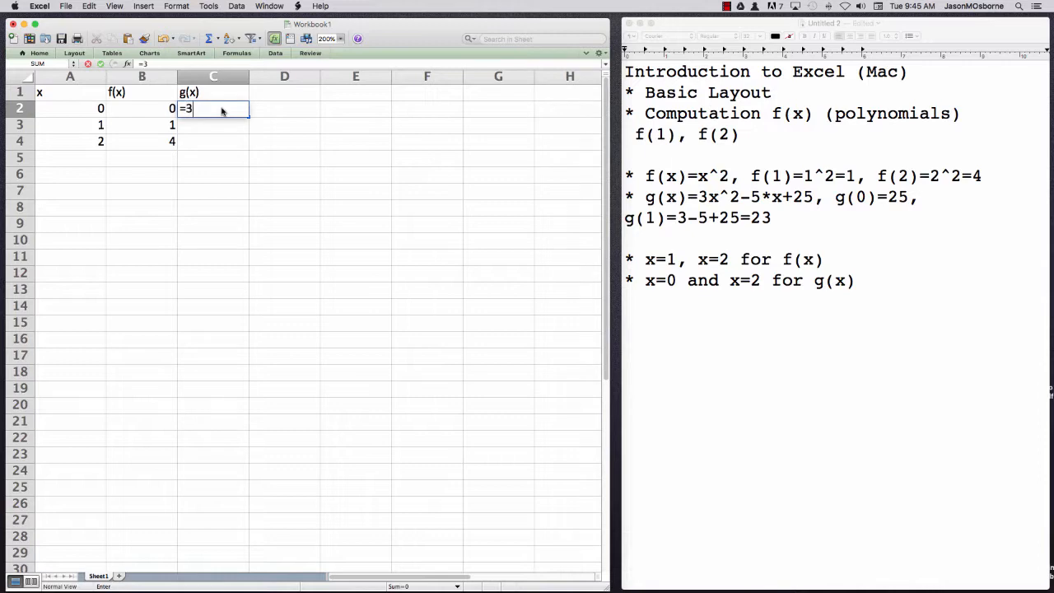
text(*x^2-5*x+25)
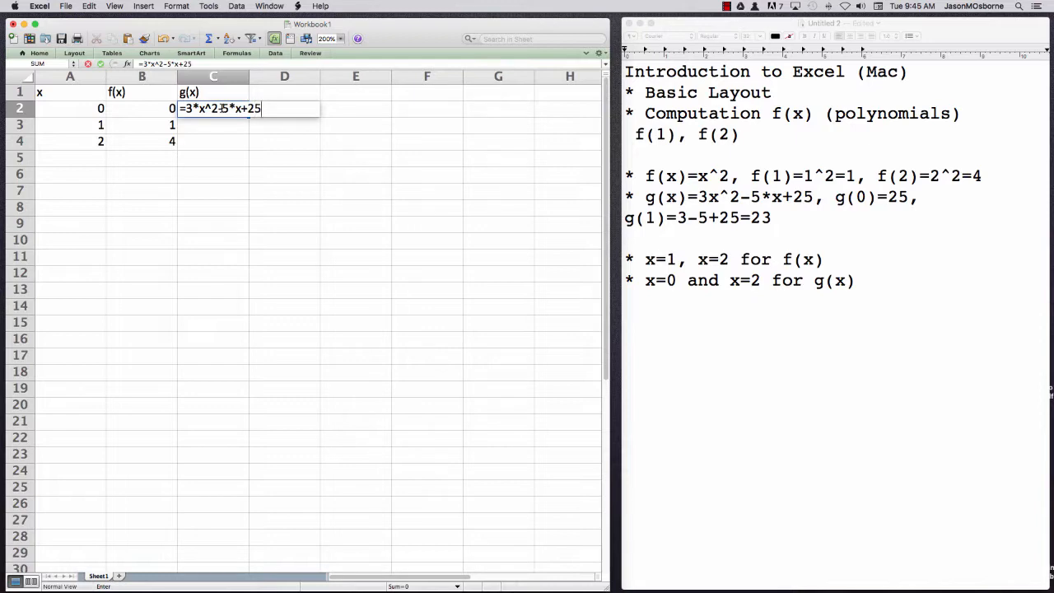
key(Return)
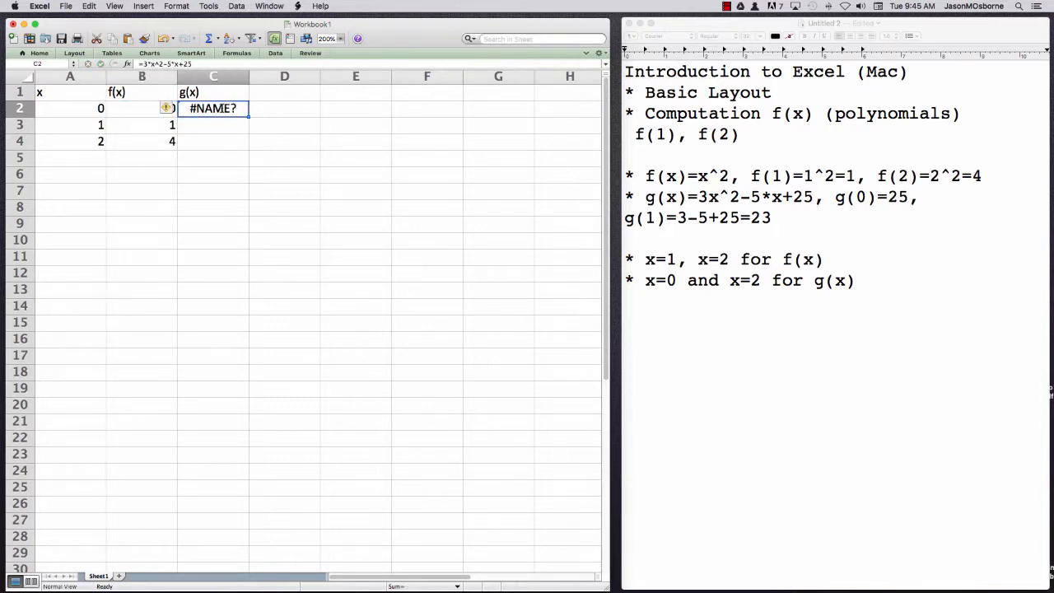
Replace both x's in C2's formula with the cell reference A2, making it =3*A2^2-5*A2+25
click(213, 65)
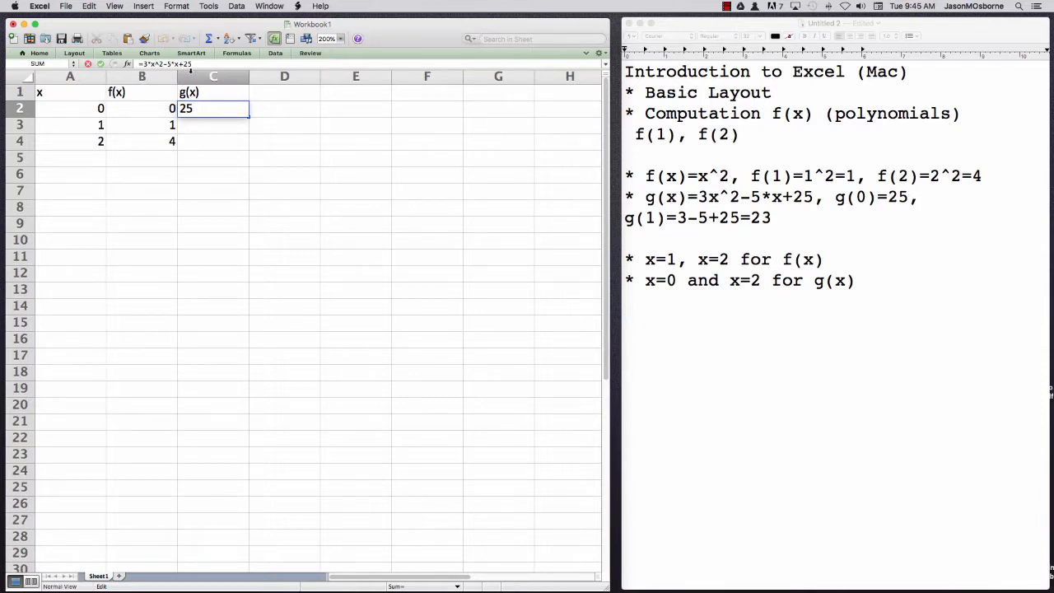
key(BackSpace)
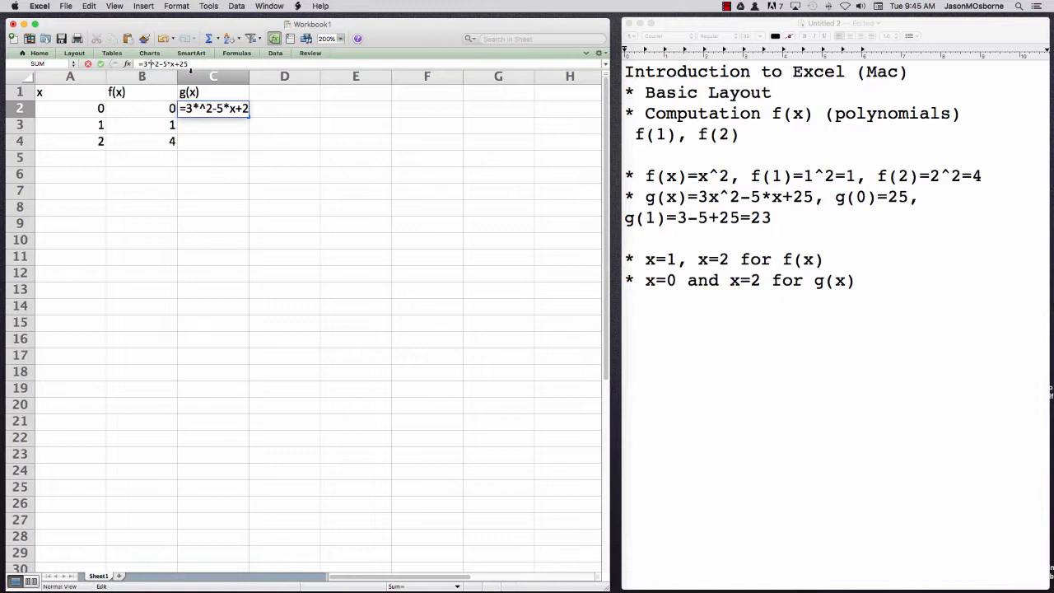
click(60, 107)
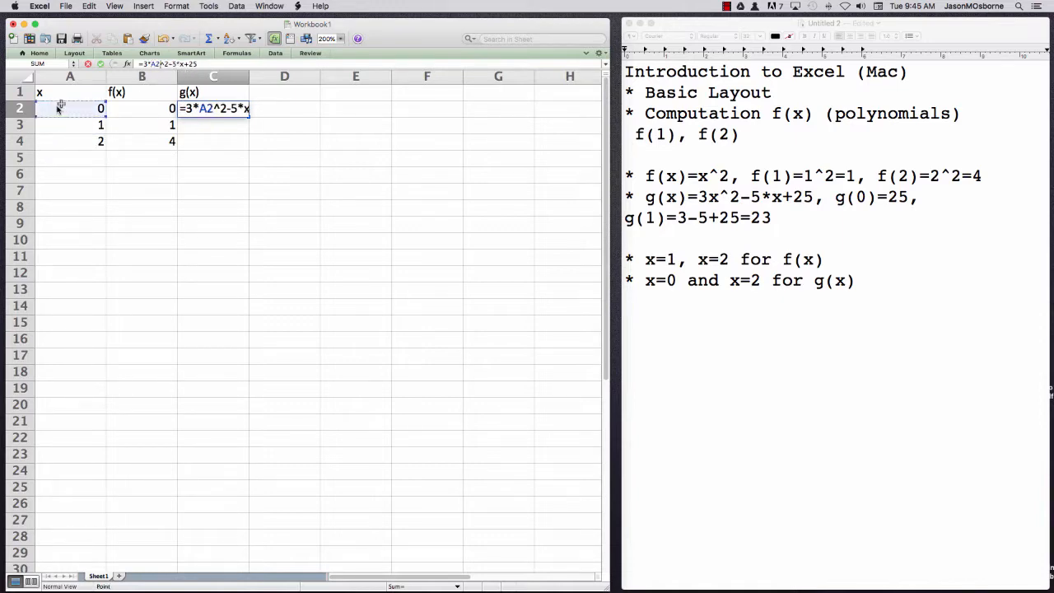
click(201, 63)
double_click(183, 63)
click(76, 109)
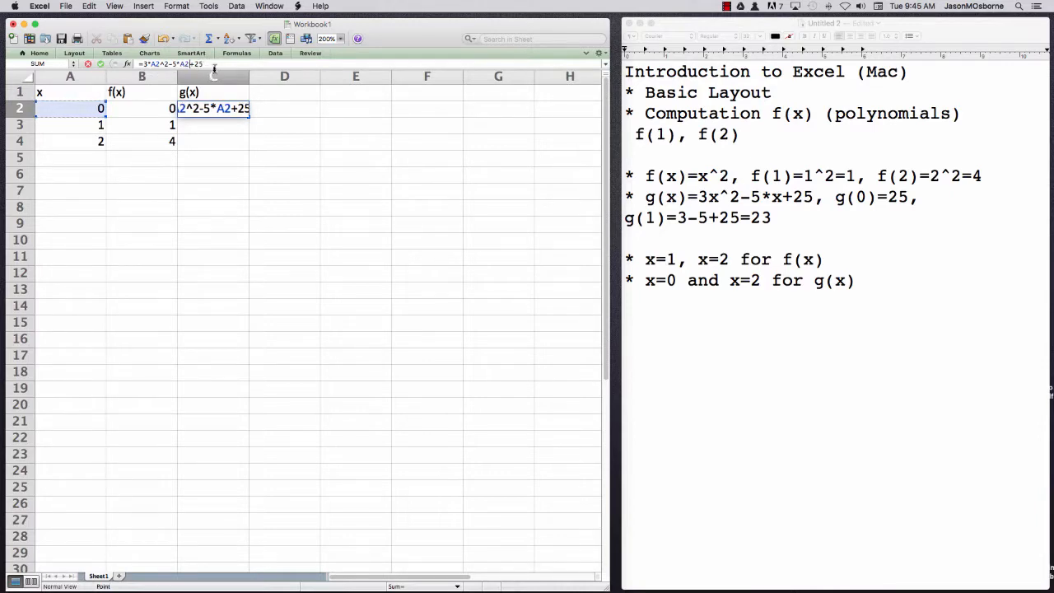
key(Return)
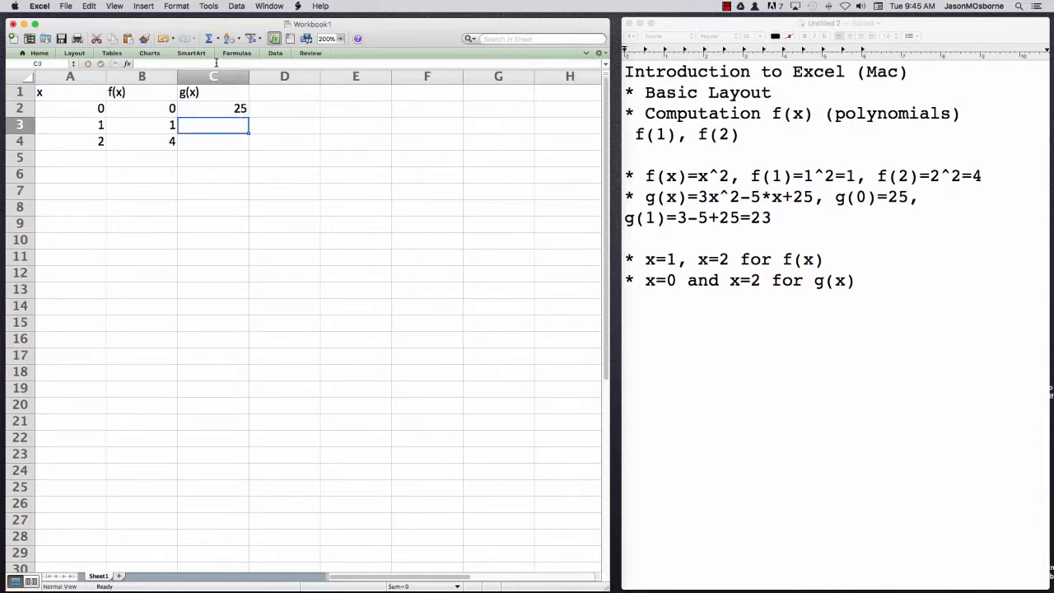
Examine the formulas behind the g(x) value in C2 and the f(x) values in B2 through B4
click(202, 110)
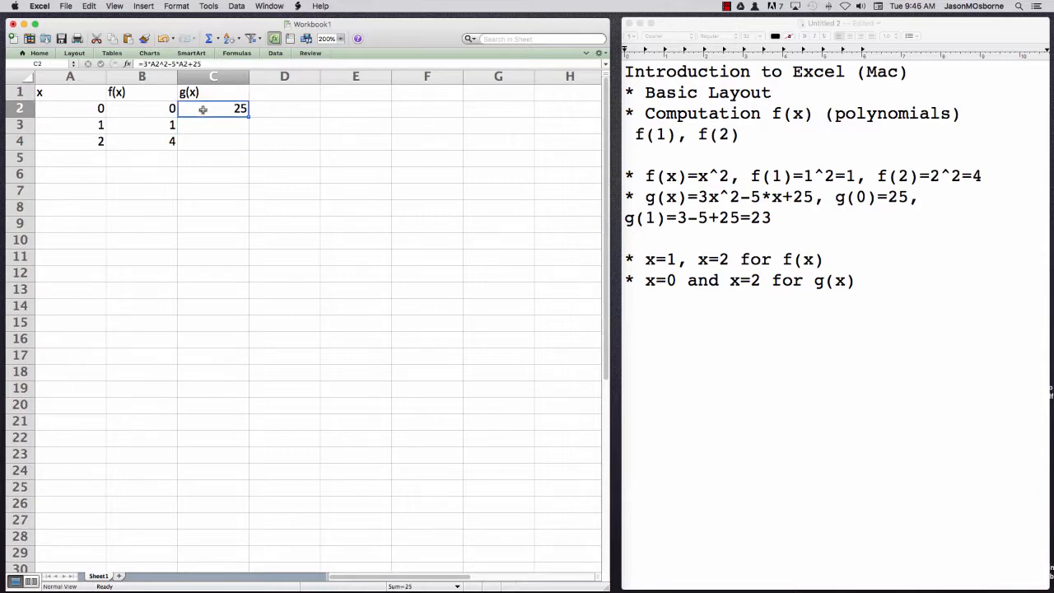
click(152, 113)
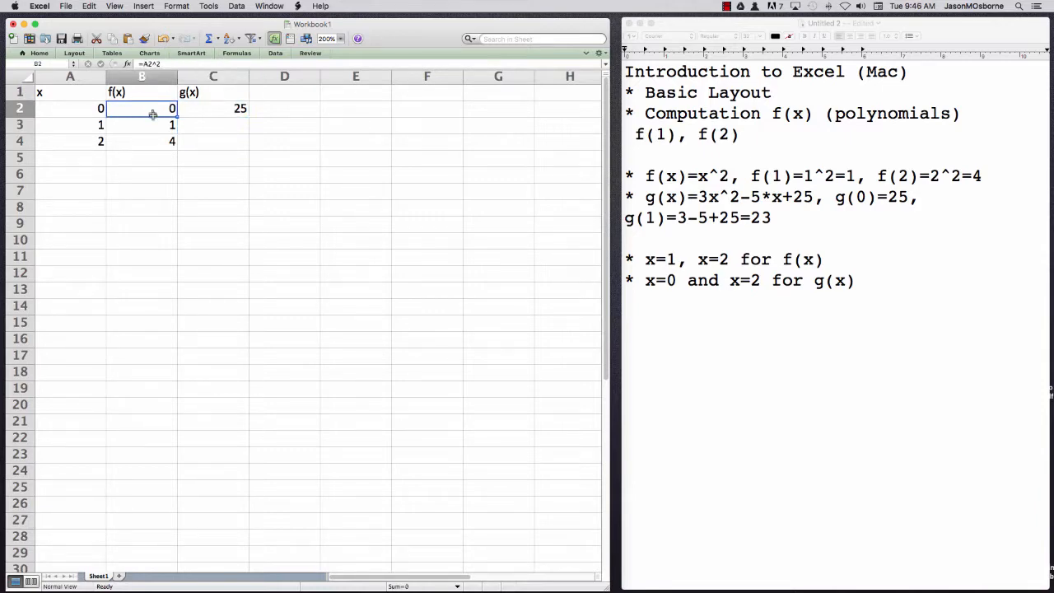
click(152, 126)
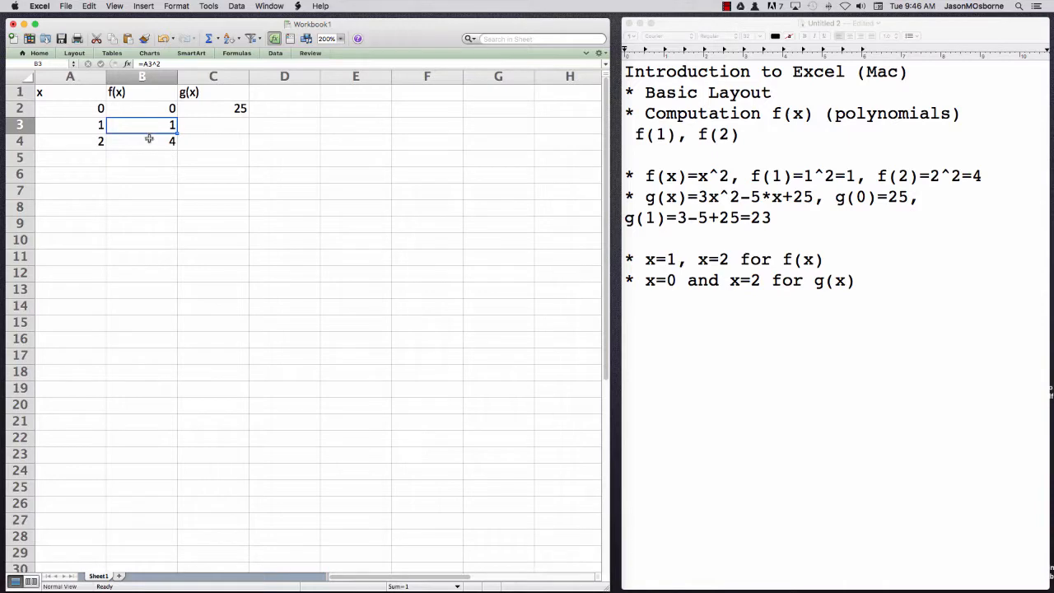
click(150, 139)
click(153, 110)
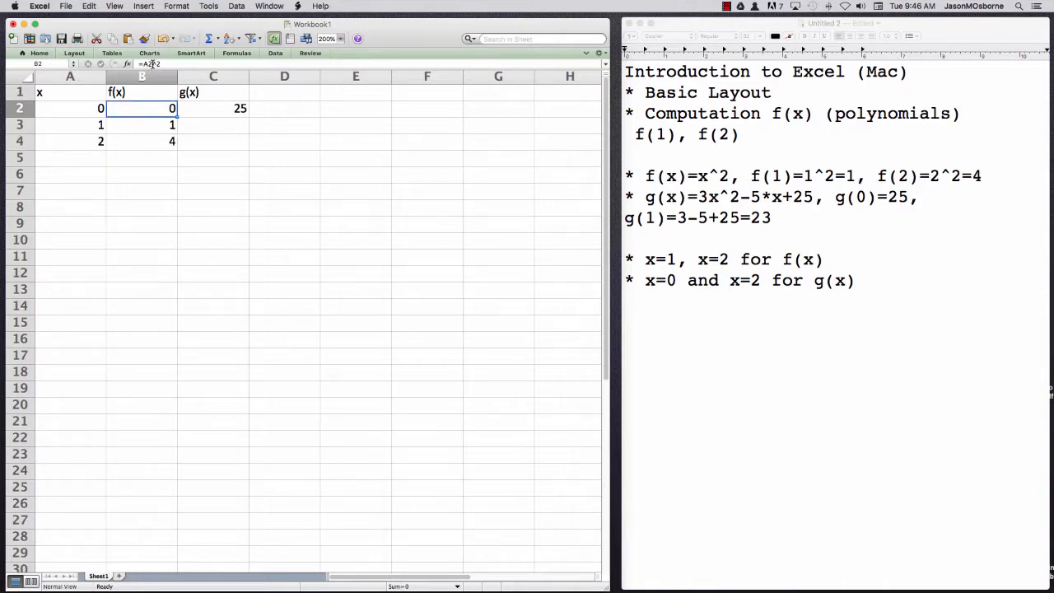
click(154, 122)
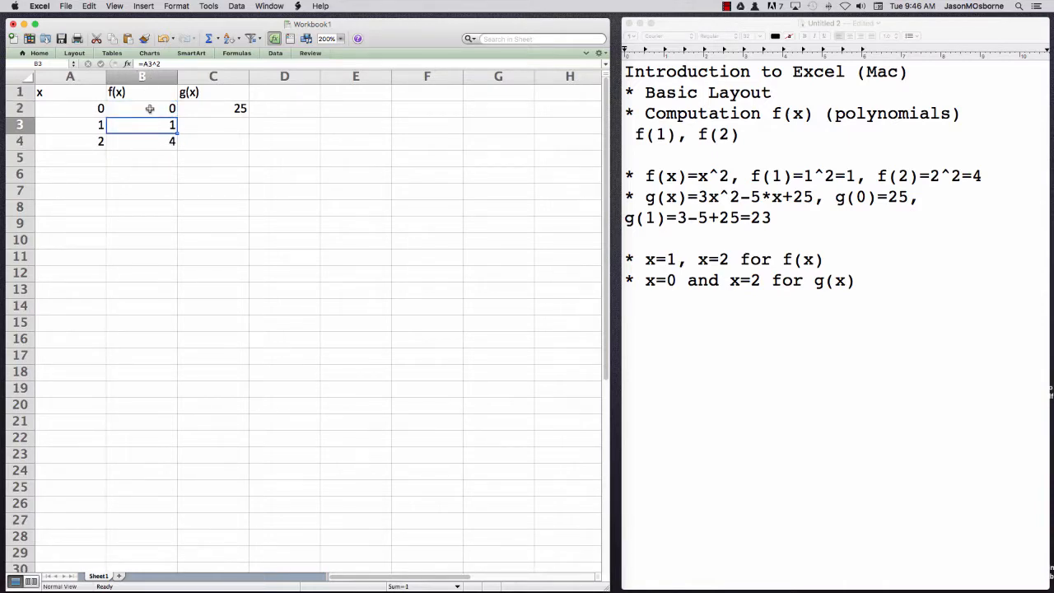
click(149, 108)
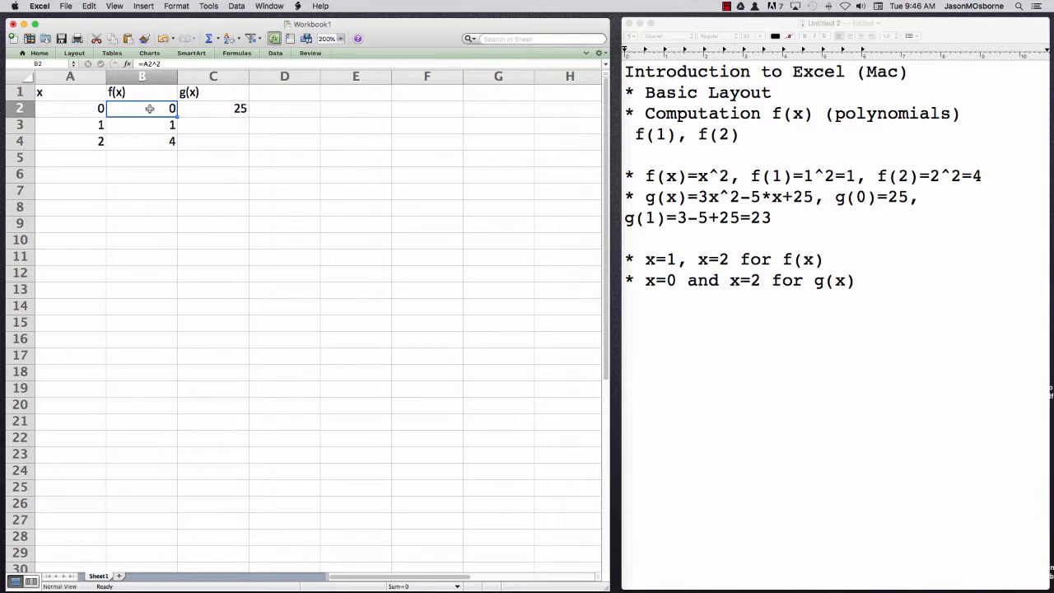
click(149, 88)
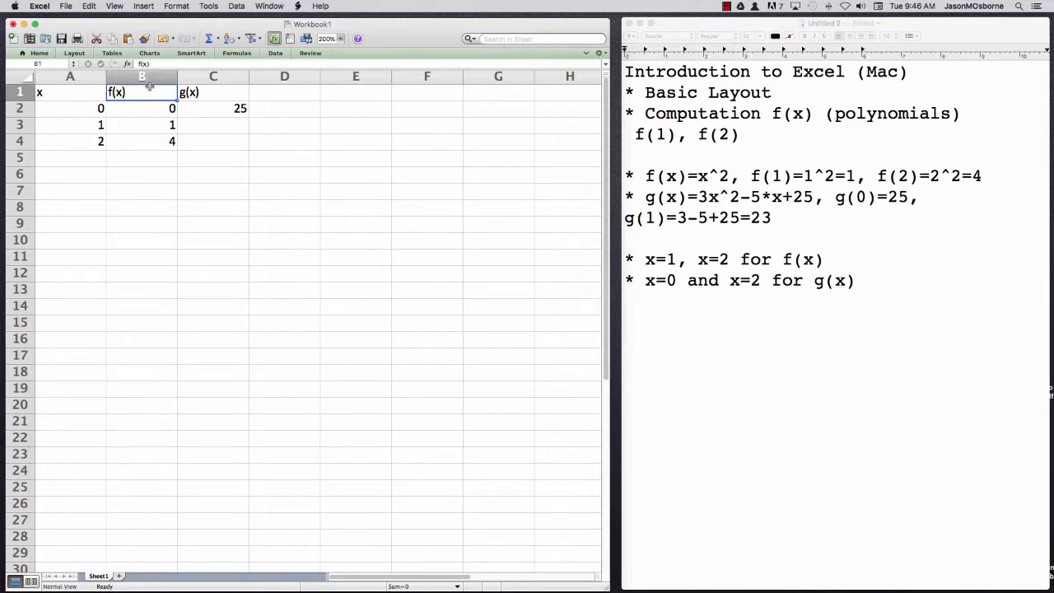
Replace the heading in cell B1 with f(x)=x^2
key(BackSpace)
text(f)
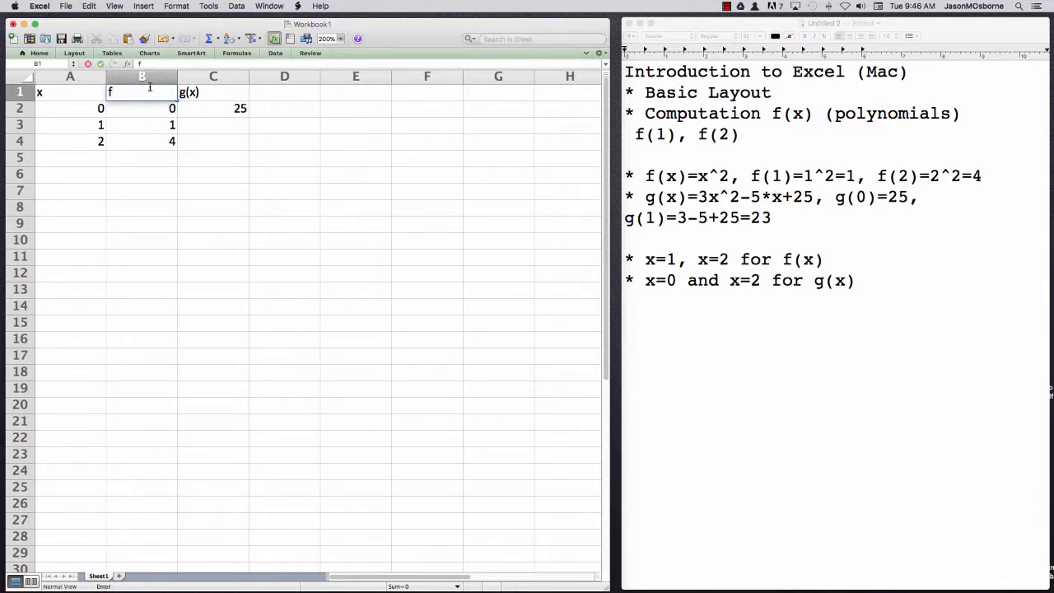
text((x)=x^2)
key(Return)
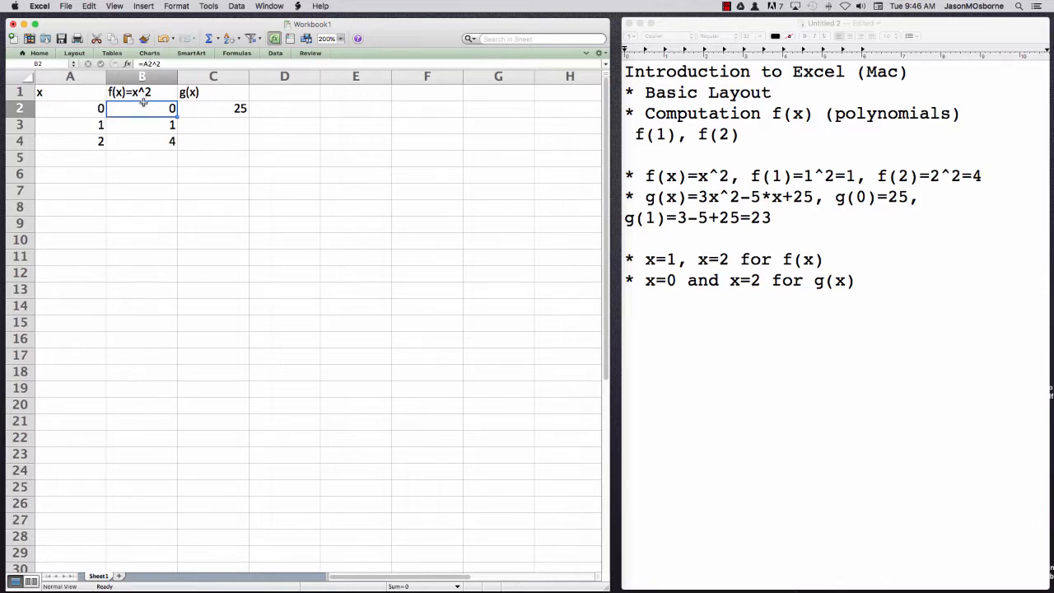
Fill the g(x) formula from C2 down through C4 and check the cell references in the copied formulas
click(145, 126)
click(145, 141)
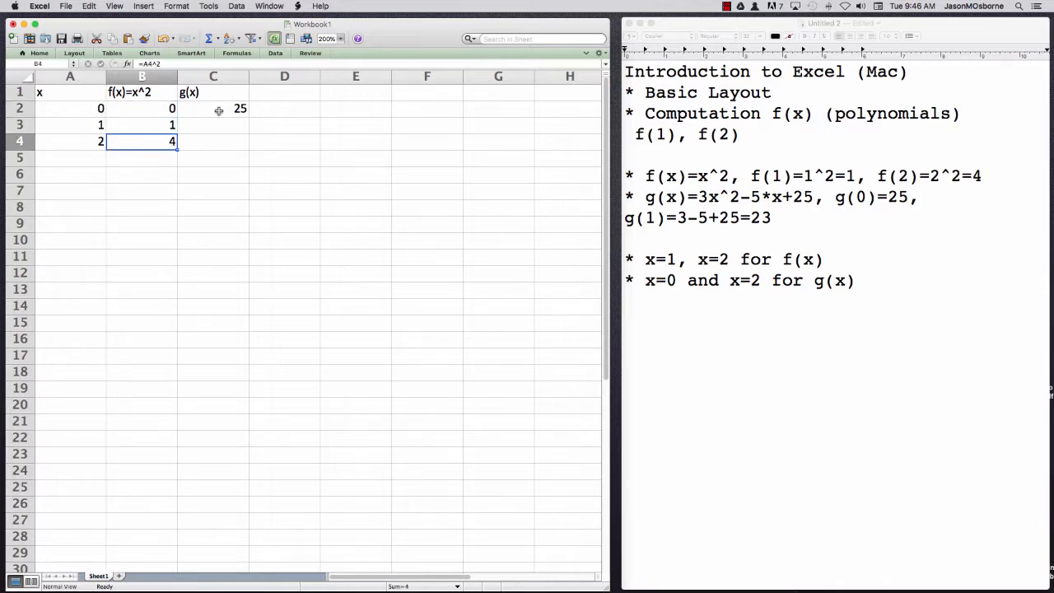
click(216, 108)
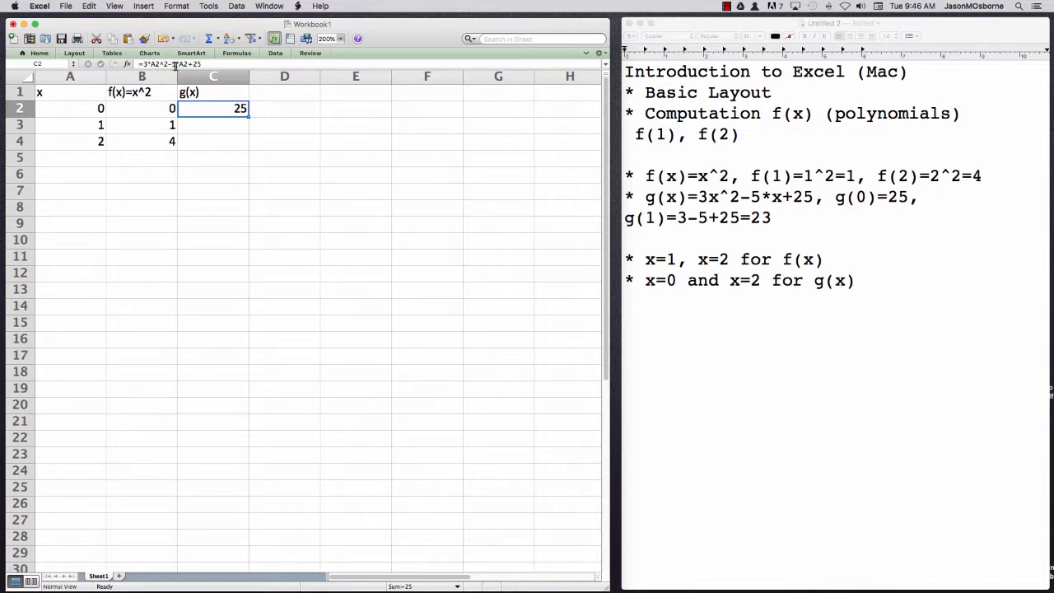
click(205, 124)
click(211, 110)
drag(247, 116, 244, 146)
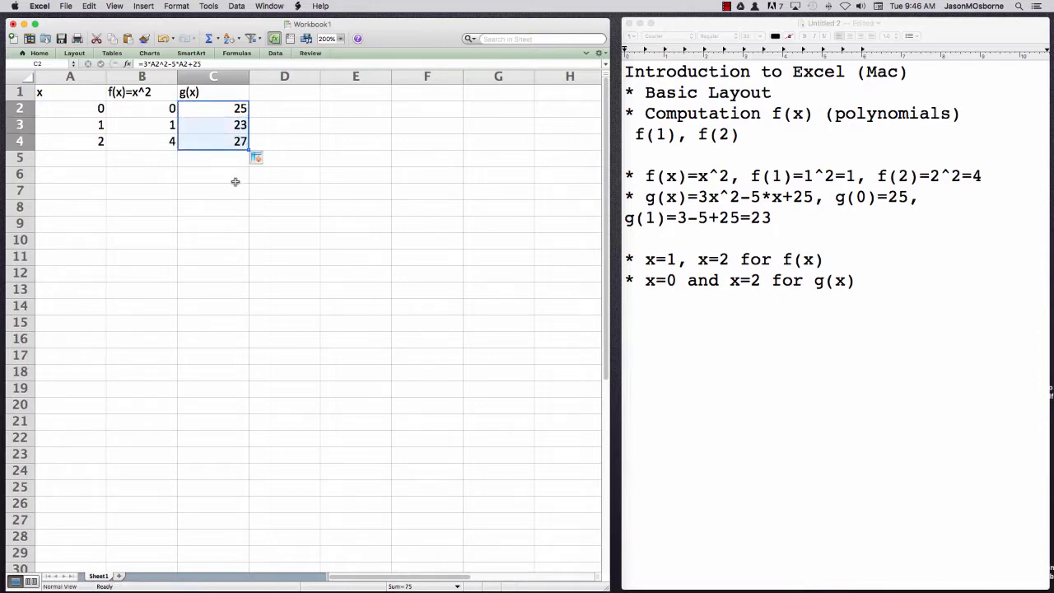
click(229, 163)
click(221, 129)
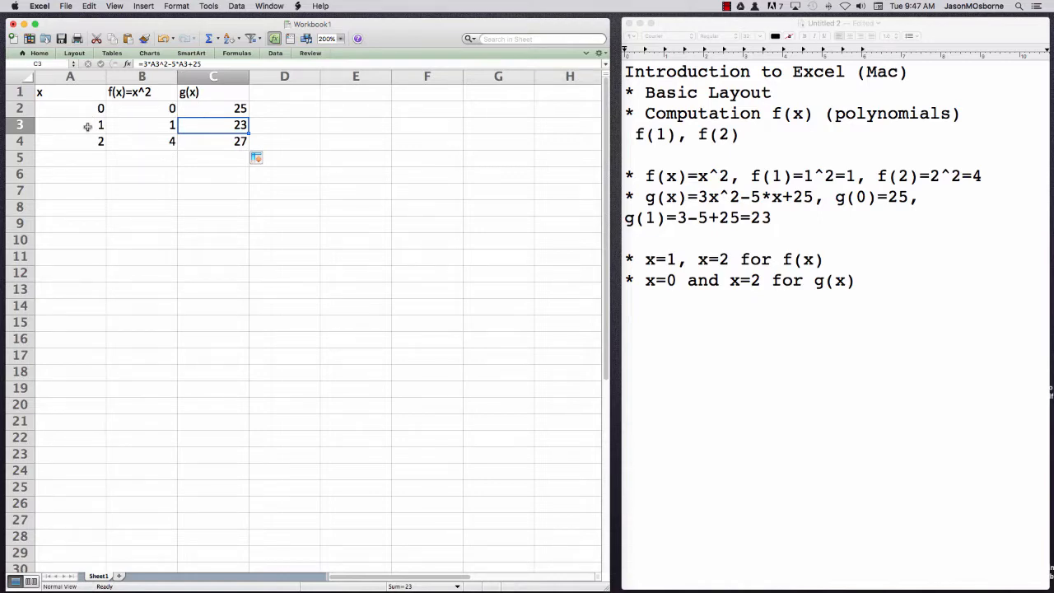
click(216, 142)
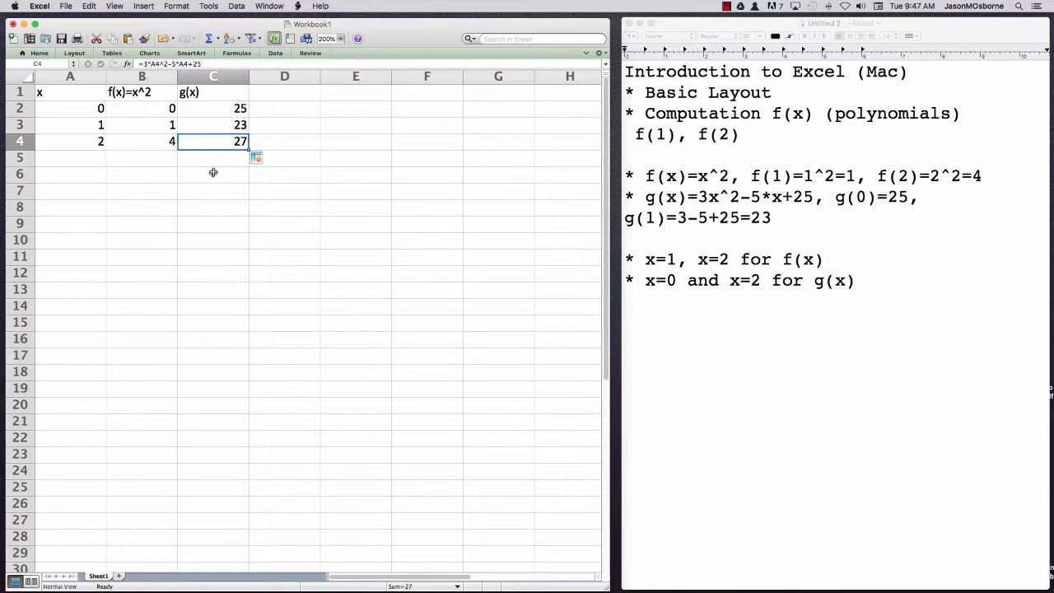
click(214, 107)
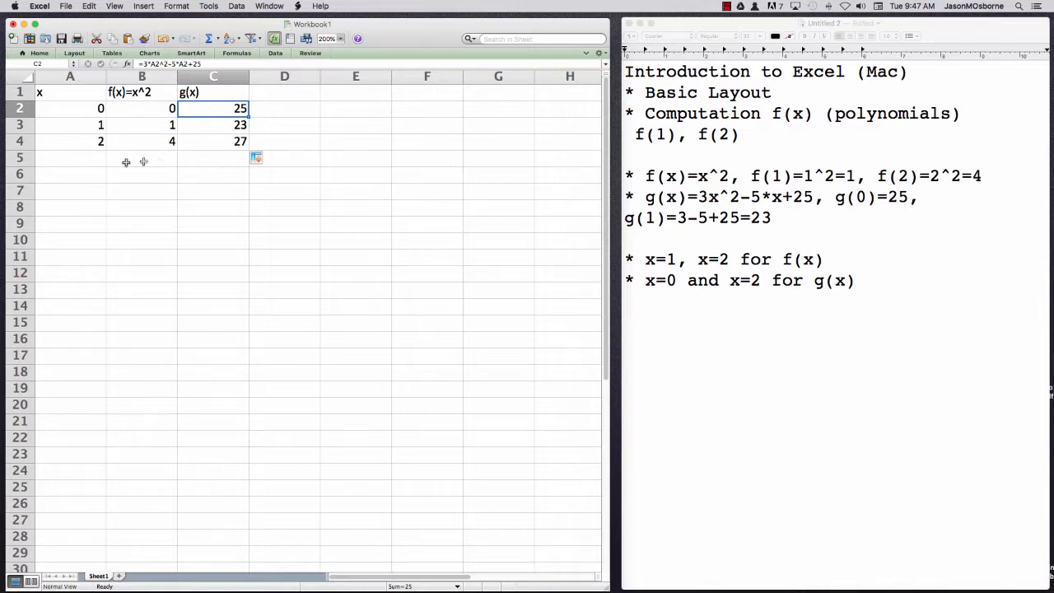
Extend the x series from A3:A4 down to A12 so the values run up to 10
click(87, 158)
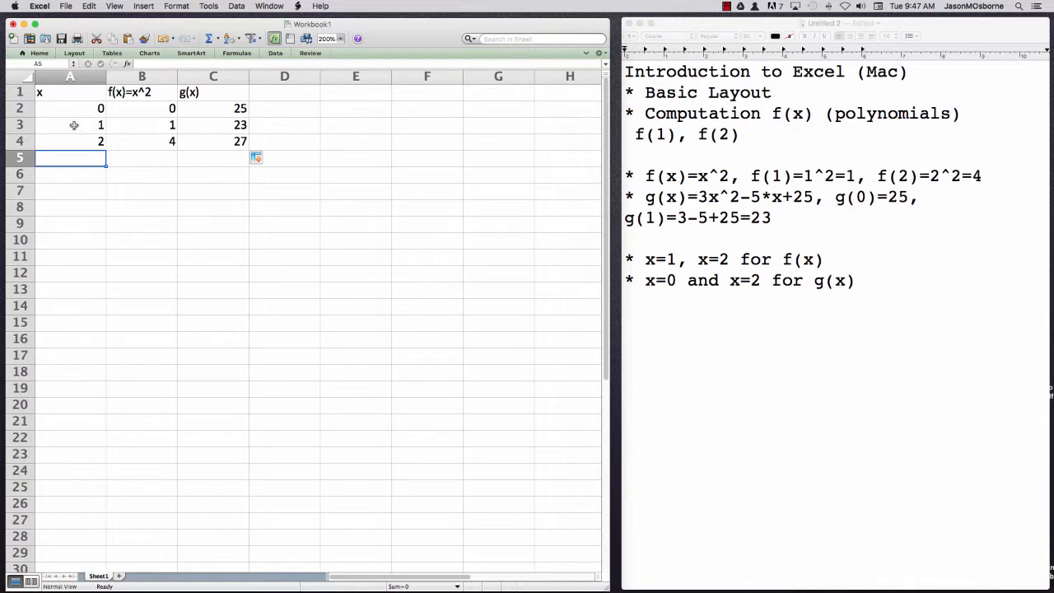
drag(76, 125, 86, 138)
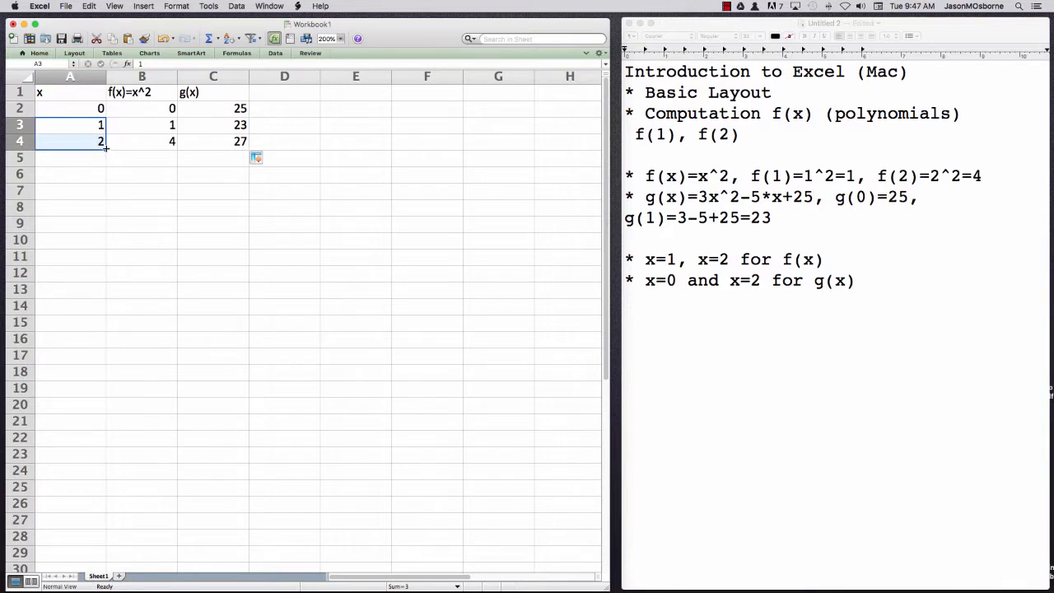
drag(105, 151, 103, 281)
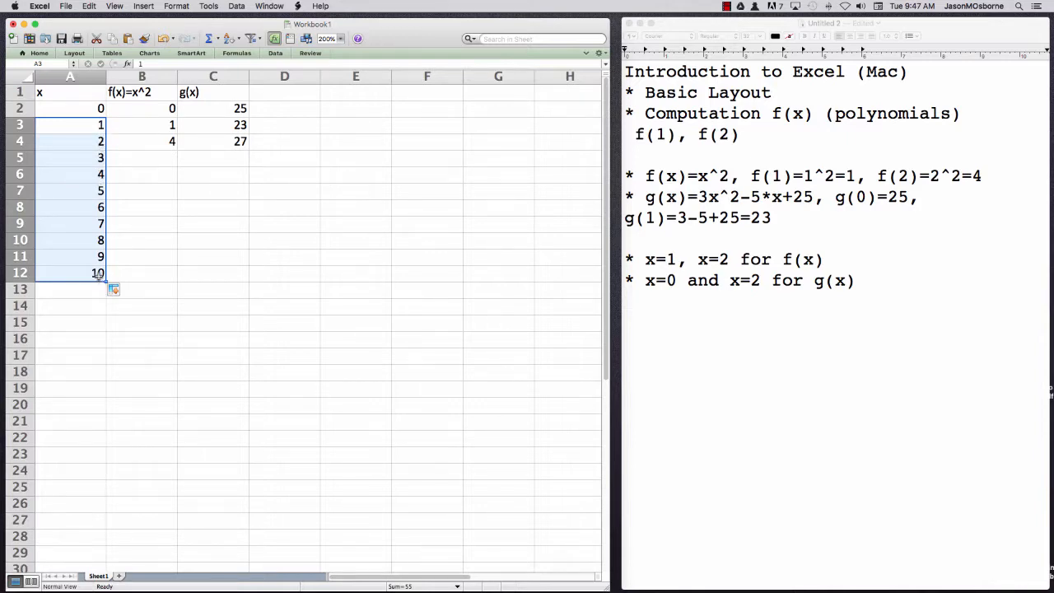
Fill the f(x) formula from B4 and the g(x) formula from C4 down to row 12
click(124, 157)
click(140, 141)
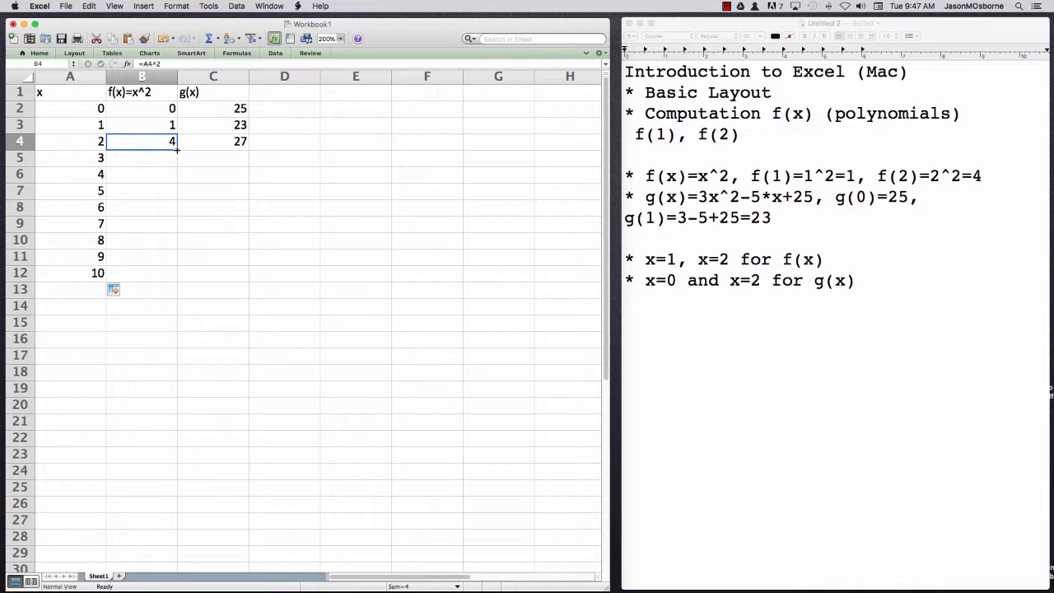
drag(177, 150, 164, 276)
click(218, 142)
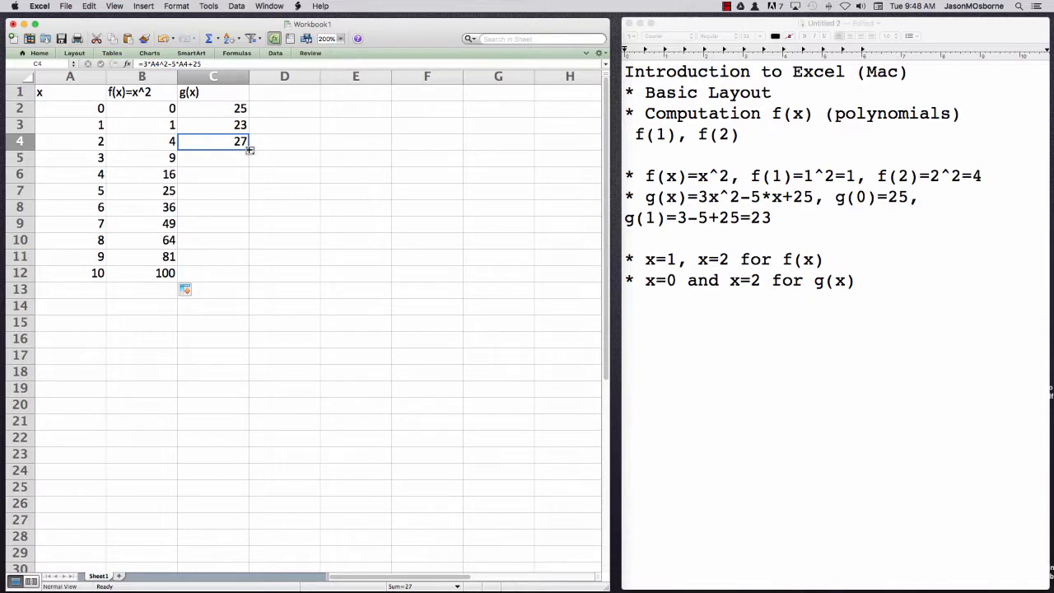
drag(250, 150, 236, 276)
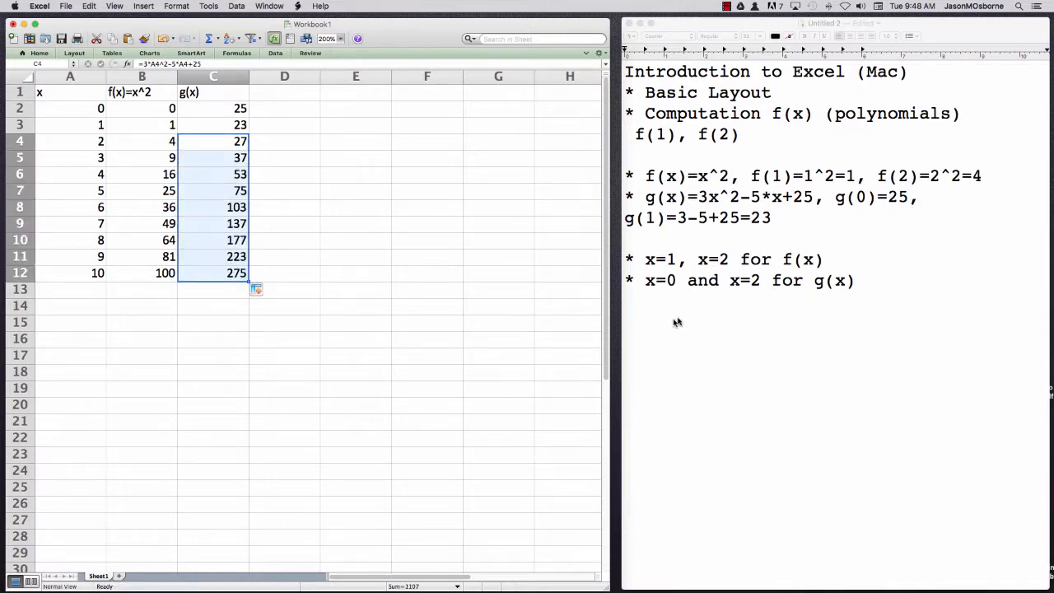
Switch to the TextEdit notes and add the line "* f(6)=36, g(6)=103" below the existing text
click(949, 269)
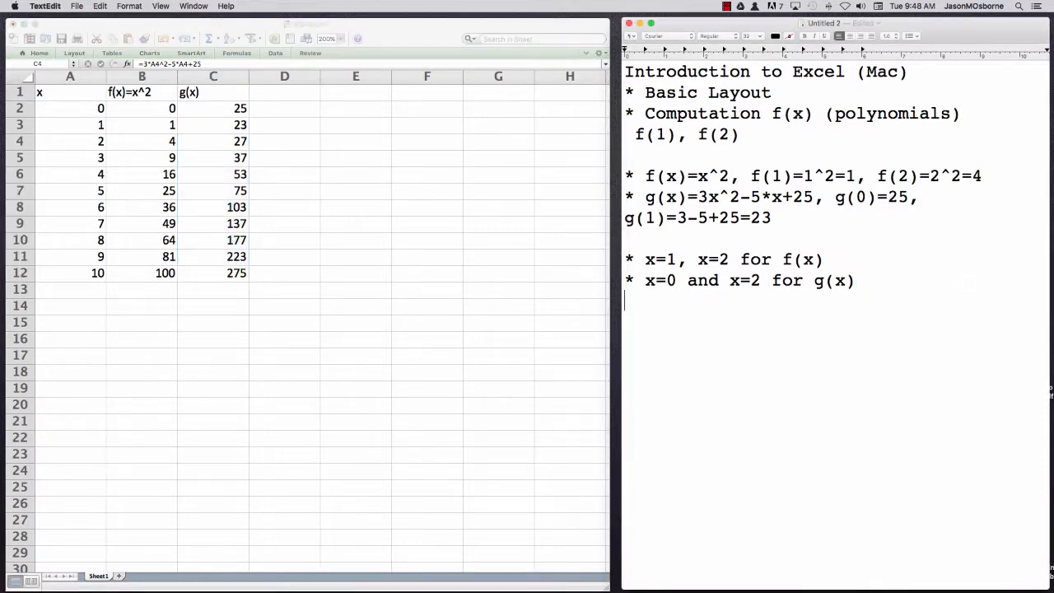
text(* f(6)=36)
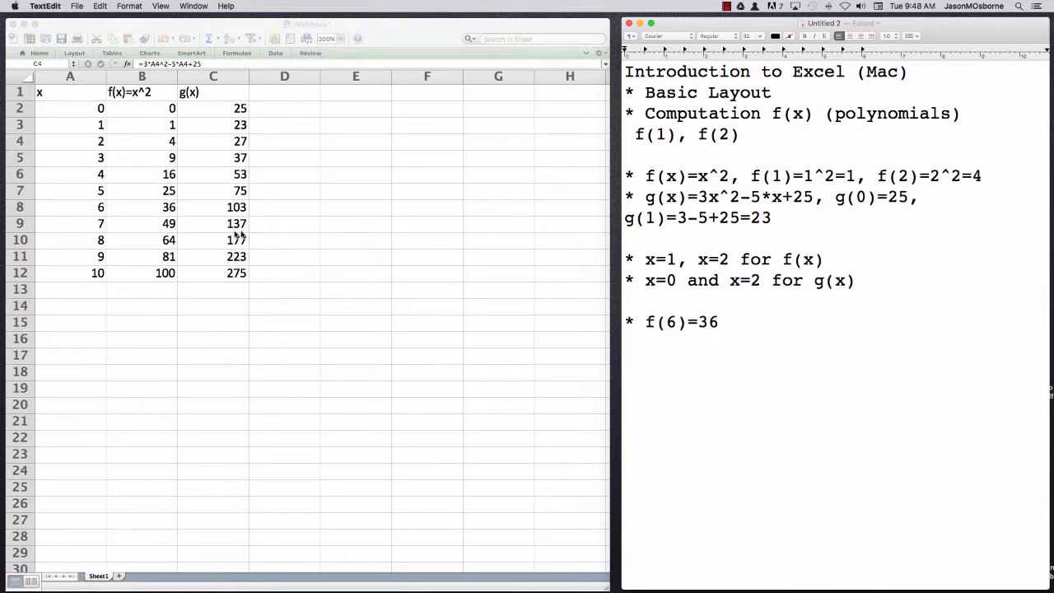
text(, g(6)=103)
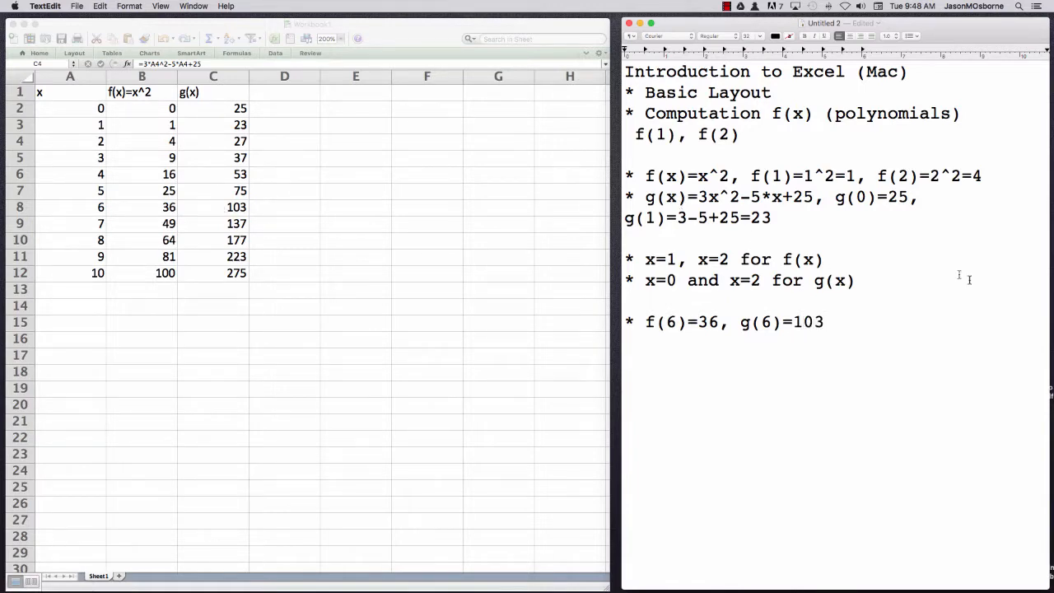
drag(698, 196, 814, 196)
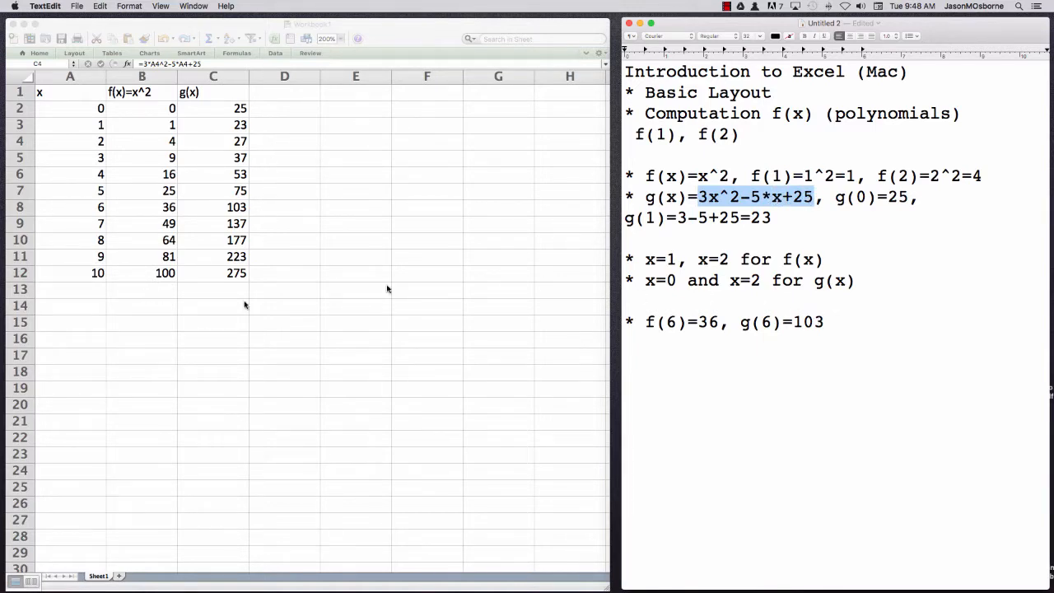
click(805, 223)
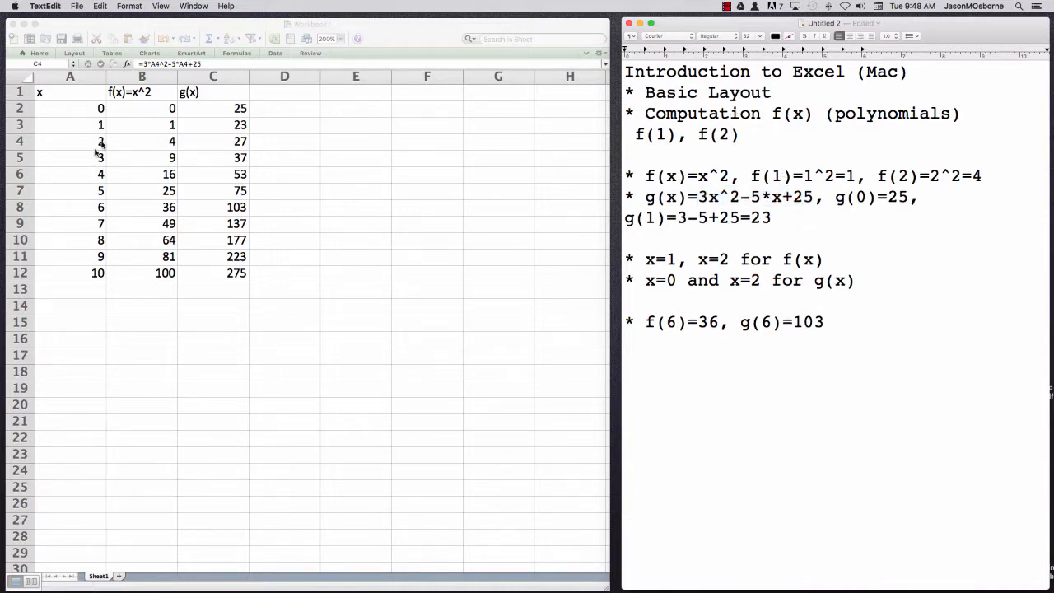
click(223, 94)
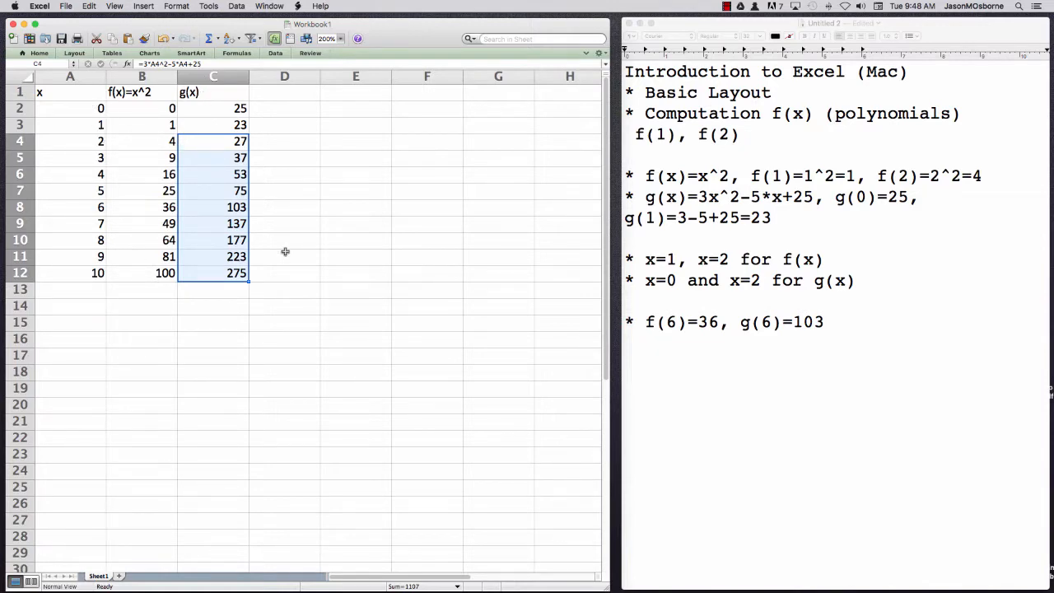
click(322, 225)
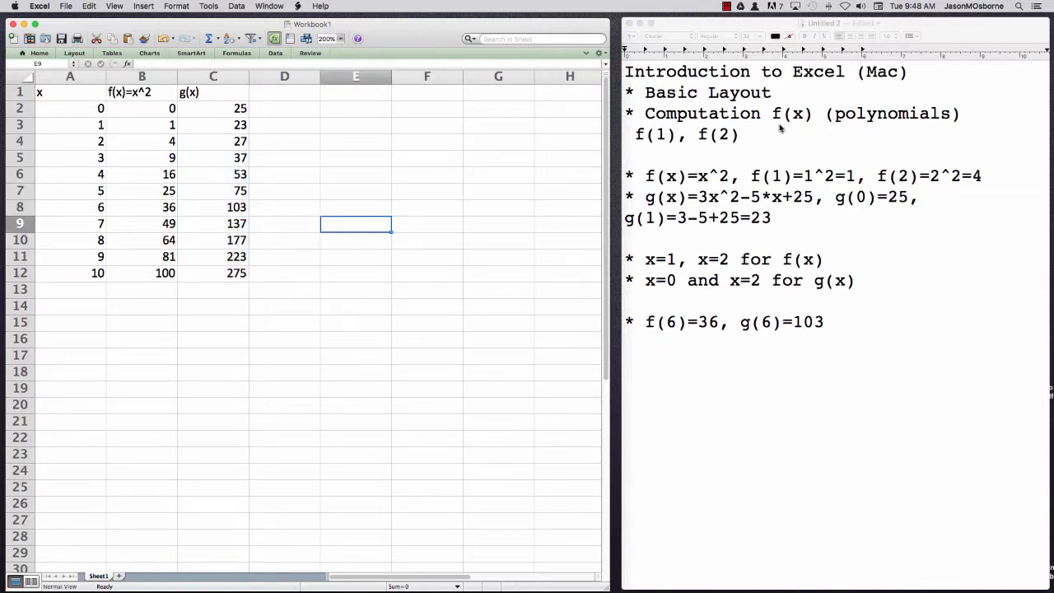
Append ", cell, cell referencing" to the Basic Layout line in the TextEdit notes and leave a blank line below it
click(784, 93)
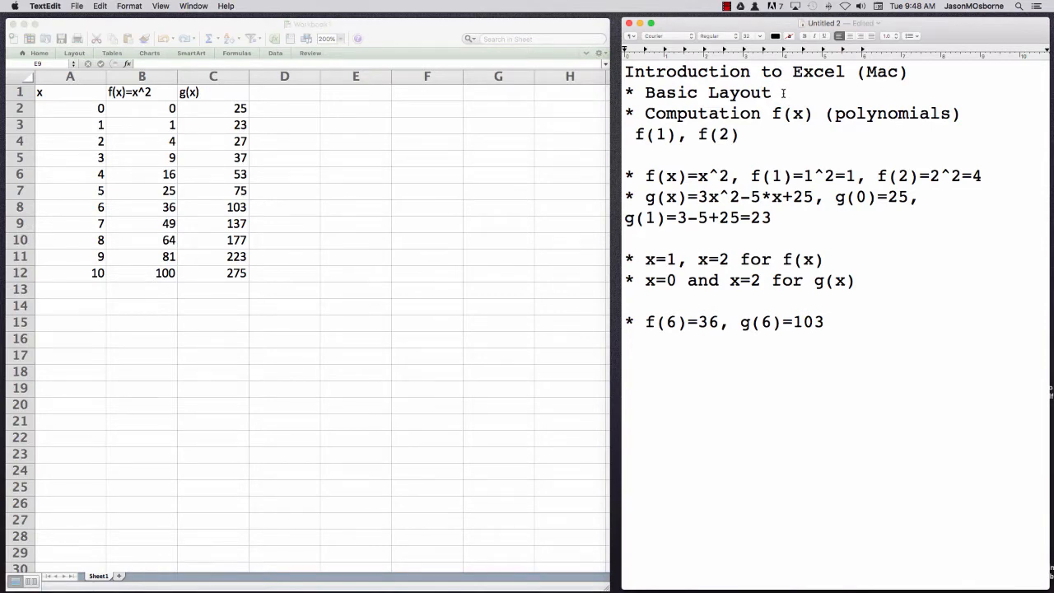
text(, cell, cell refer)
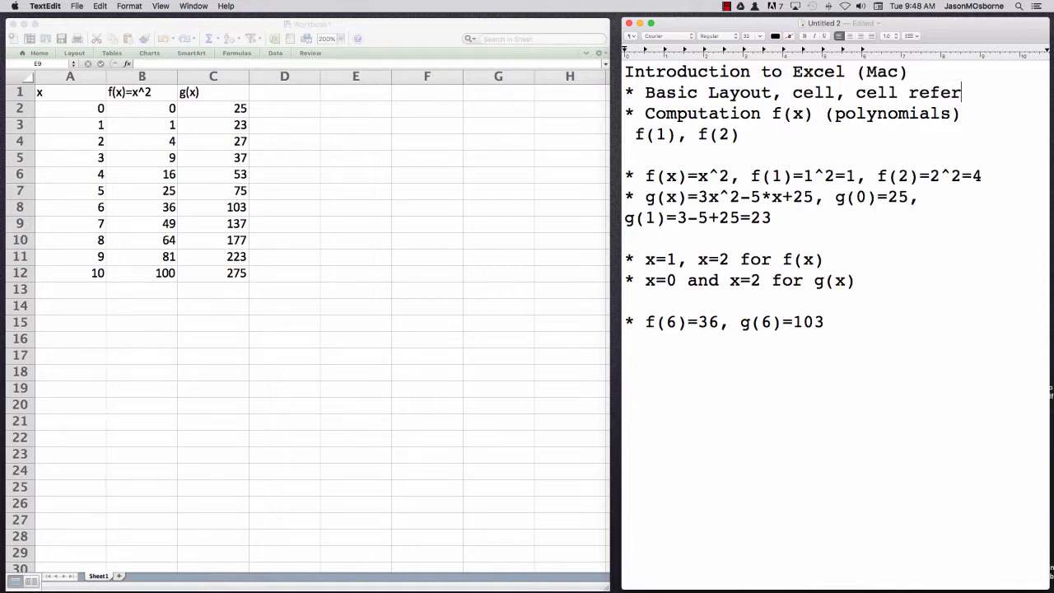
text(encing)
key(Return)
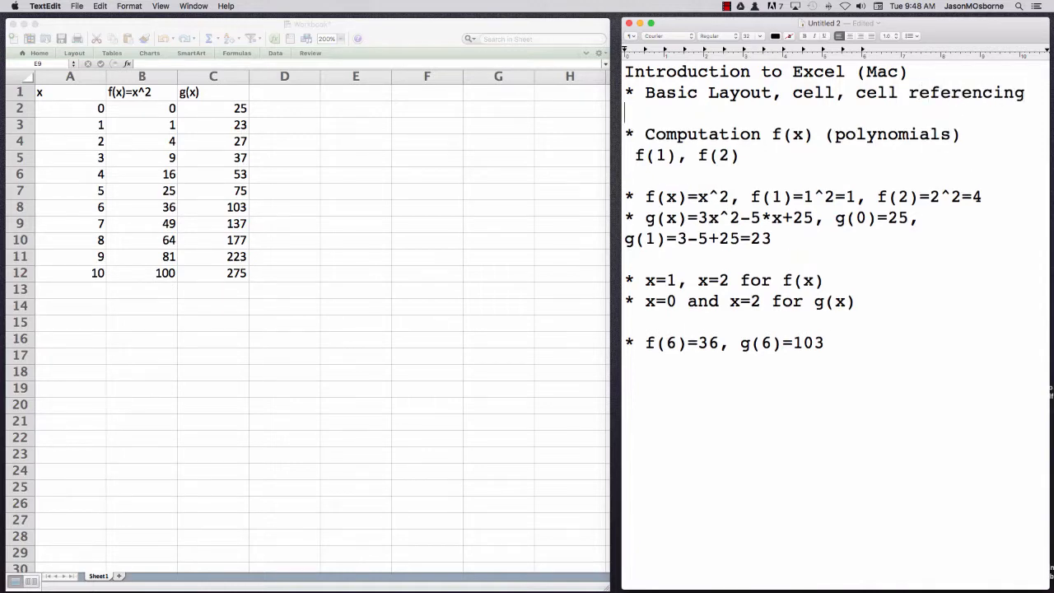
Switch to Excel and examine the x value in A3 and the f(x) formulas in B4 and B3
click(75, 126)
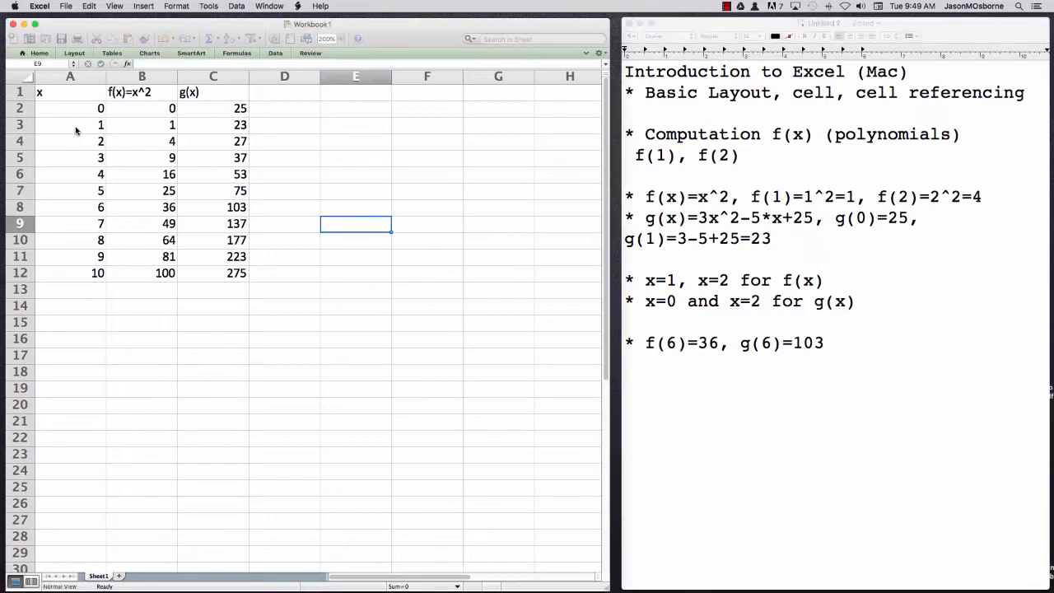
click(75, 126)
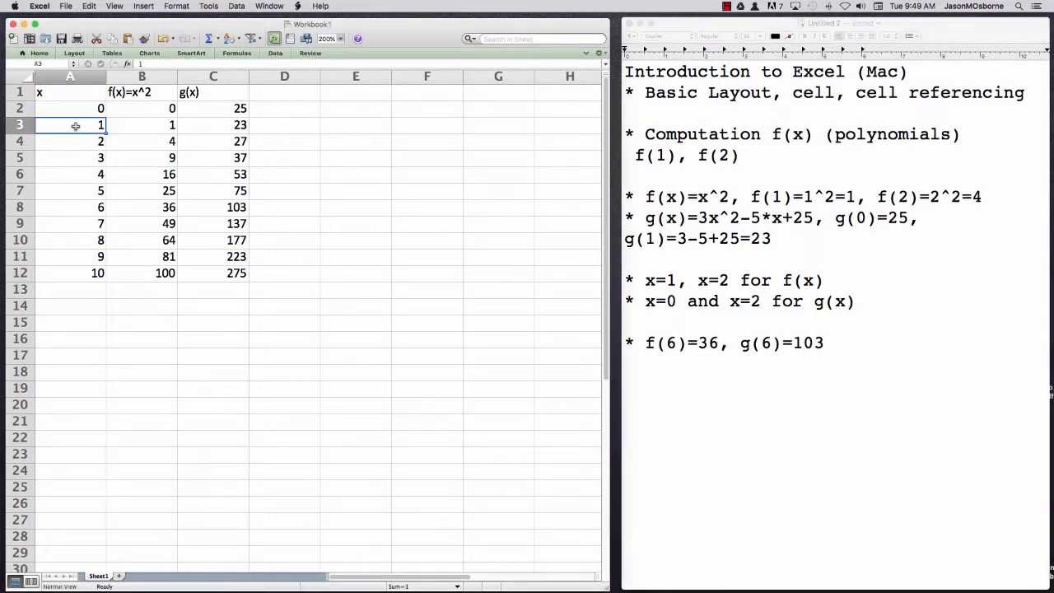
click(148, 141)
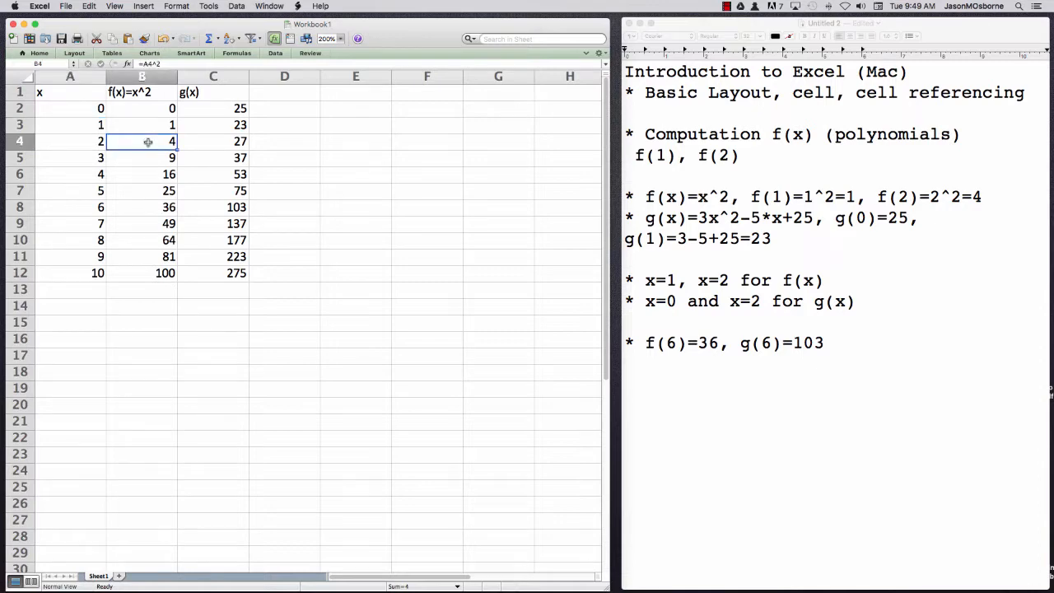
click(143, 122)
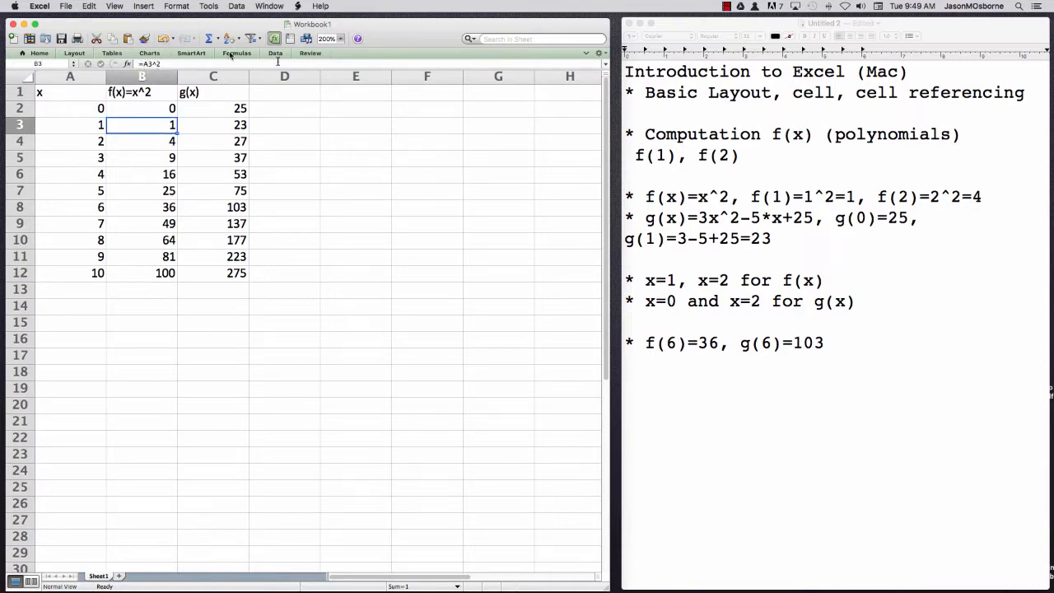
Continue the Basic Layout item in the TextEdit notes with ", formulas using =, drag and drop formulas", starting a new line at "formulas"
click(1029, 92)
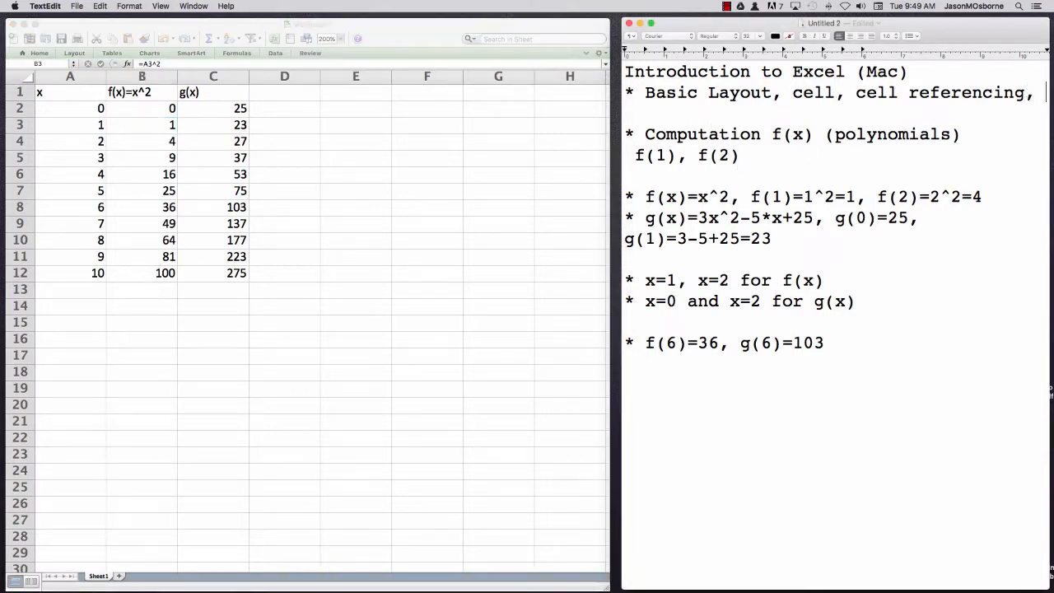
key(Return)
text(formulas)
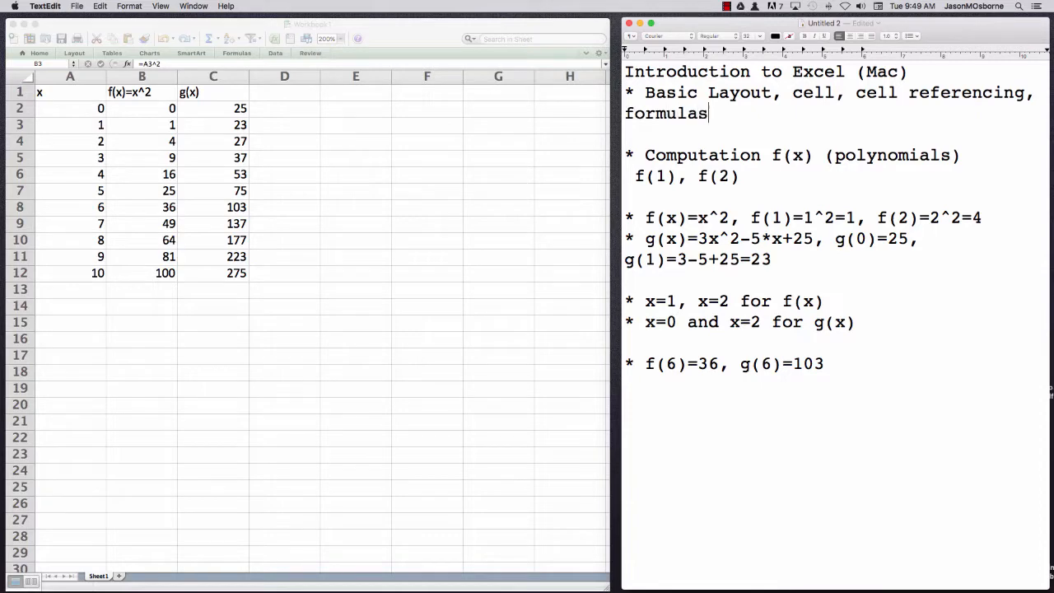
text( using =, d)
key(BackSpace)
key(BackSpace)
text(, drag and dr)
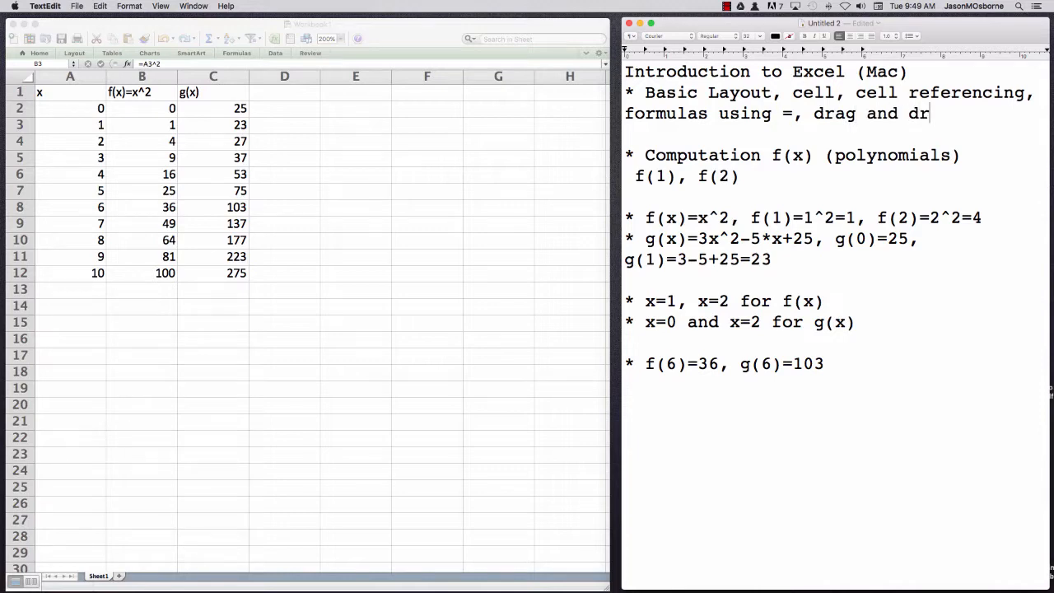
text(op formulas)
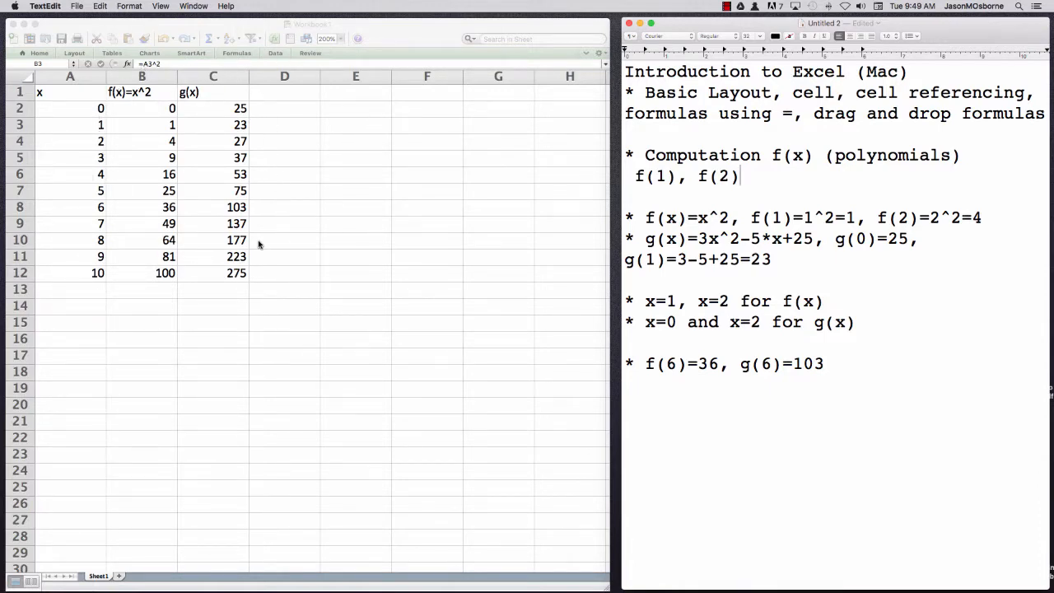
click(728, 7)
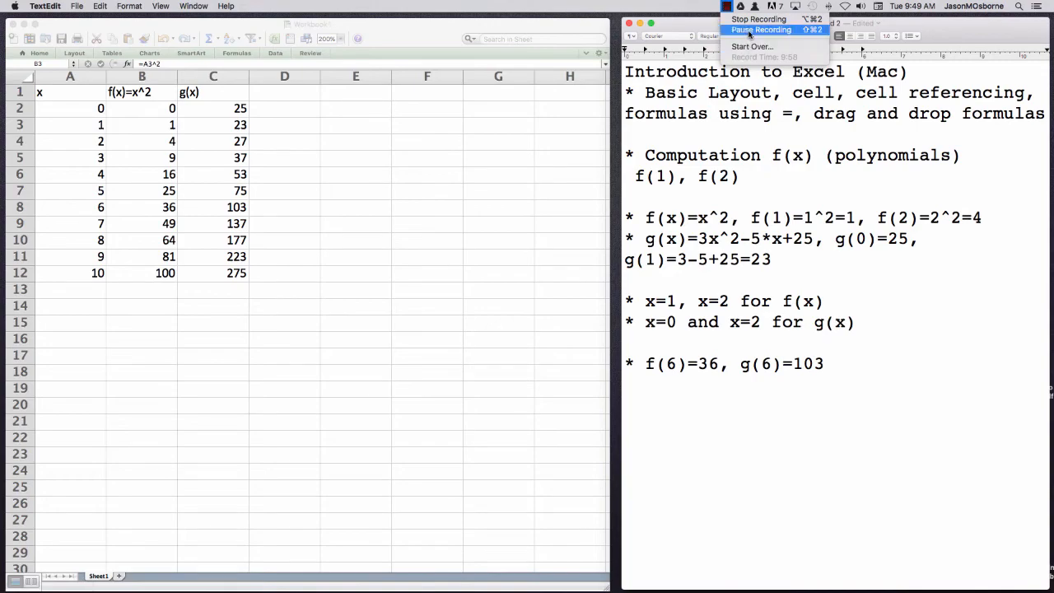